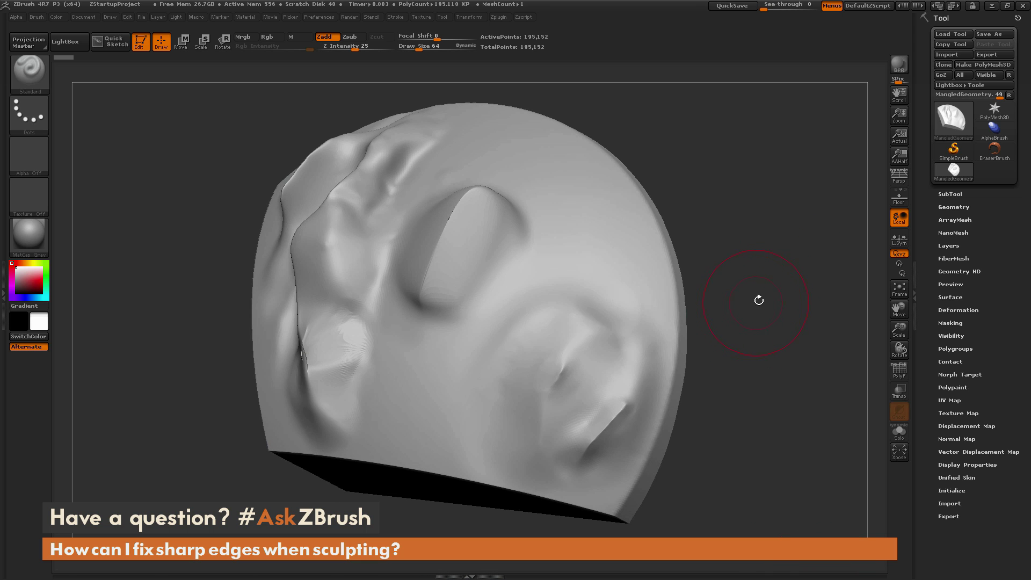
Set the brush draw size to 28 for working on the sculpted mesh
mouse_move(759, 299)
left_mouse_down()
mouse_move(771, 241)
mouse_move(775, 267)
mouse_move(753, 274)
mouse_move(789, 268)
mouse_move(770, 279)
mouse_move(863, 168)
left_mouse_up()
key("space")
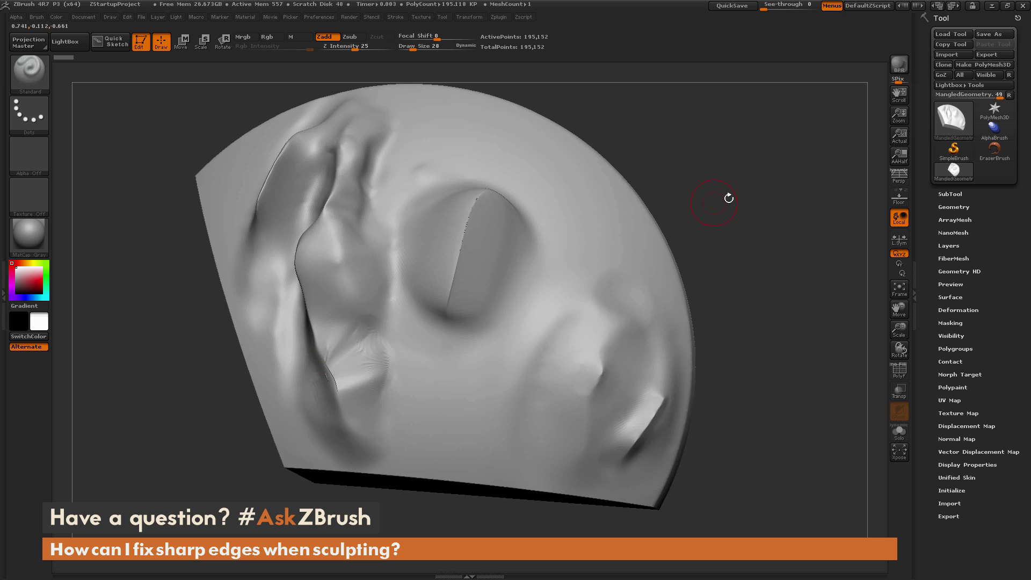
left_click_drag(729, 198, 848, 249)
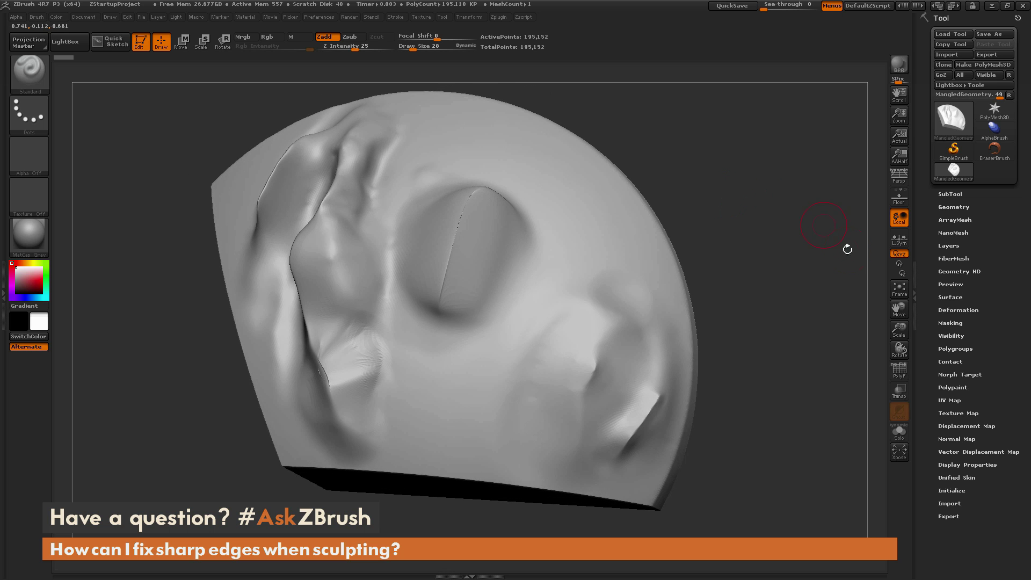
mouse_move(732, 154)
left_mouse_down()
mouse_move(742, 169)
mouse_move(789, 166)
mouse_move(725, 156)
mouse_move(728, 137)
left_mouse_up()
Examine the mesh's polygon wireframe around the stretched and pinched sculpted areas, leaving the wireframe display off
key("shift+f")
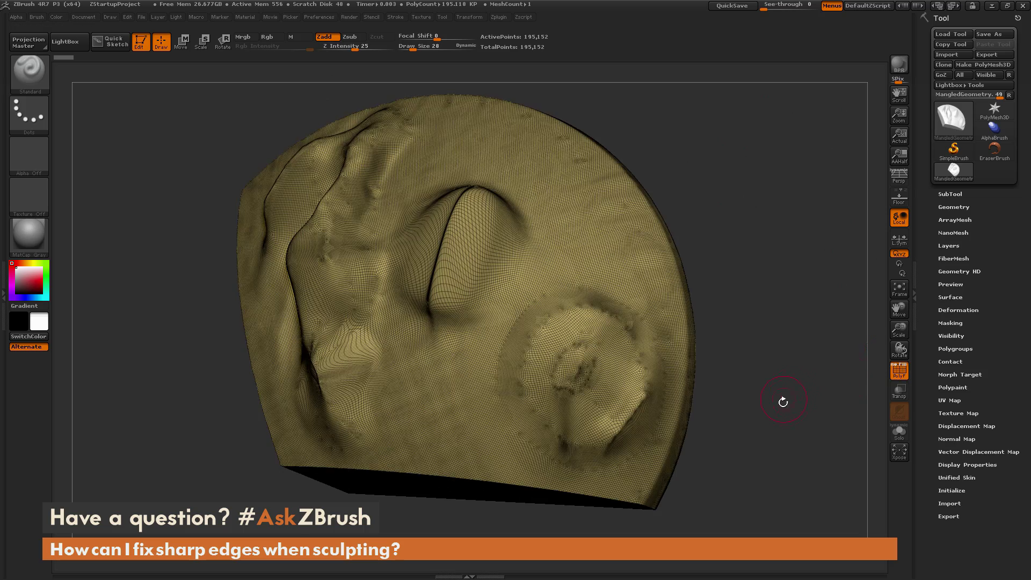
left_click_drag(785, 369, 779, 397, "alt")
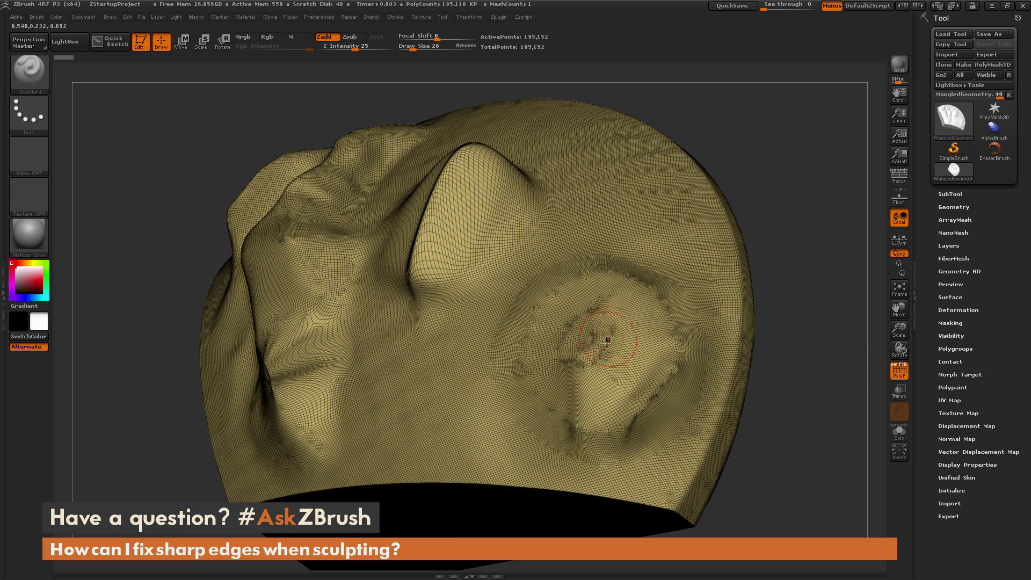
left_click_drag(783, 219, 774, 257)
key("shift+f")
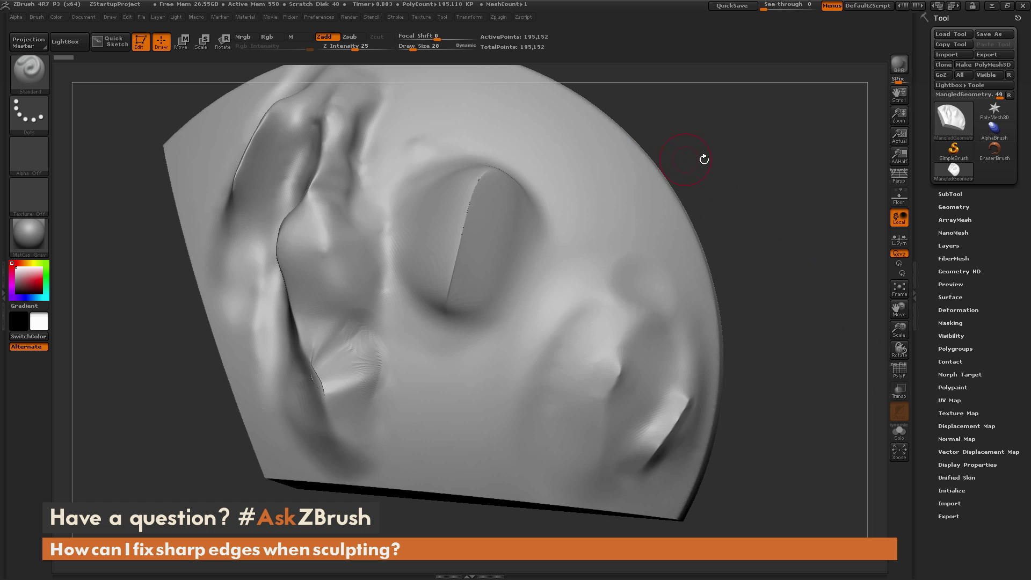
Turn on double-sided display for the mesh
left_click_drag(704, 160, 693, 166)
mouse_move(734, 193)
left_mouse_down()
mouse_move(800, 143)
mouse_move(778, 166)
left_mouse_up()
mouse_move(716, 189)
left_mouse_down()
mouse_move(743, 169)
mouse_move(703, 201)
mouse_move(713, 195)
mouse_move(690, 135)
left_mouse_up()
mouse_move(720, 188)
left_mouse_down()
mouse_move(731, 175)
mouse_move(755, 185)
mouse_move(757, 174)
mouse_move(751, 185)
left_mouse_up()
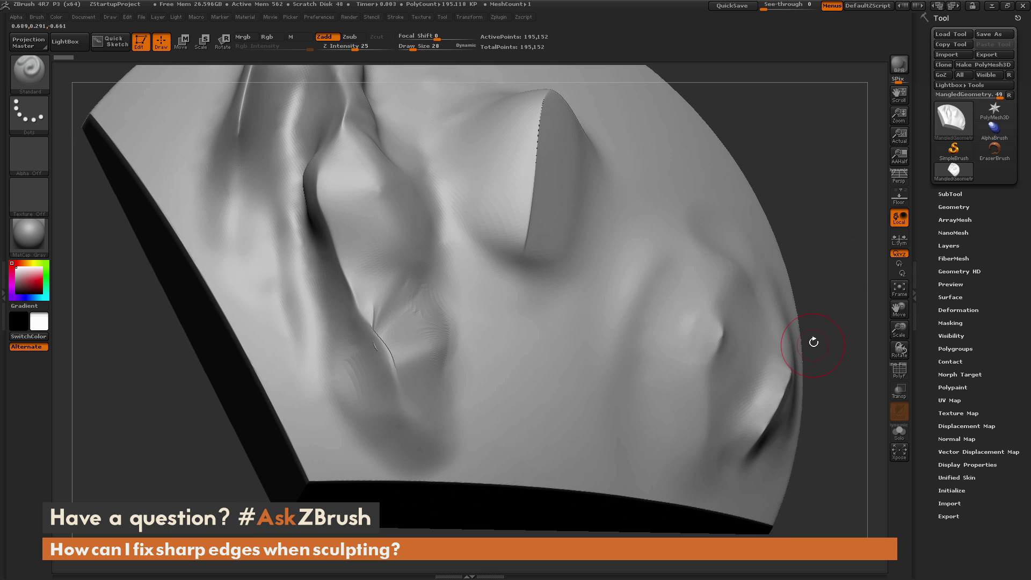
left_click(965, 465)
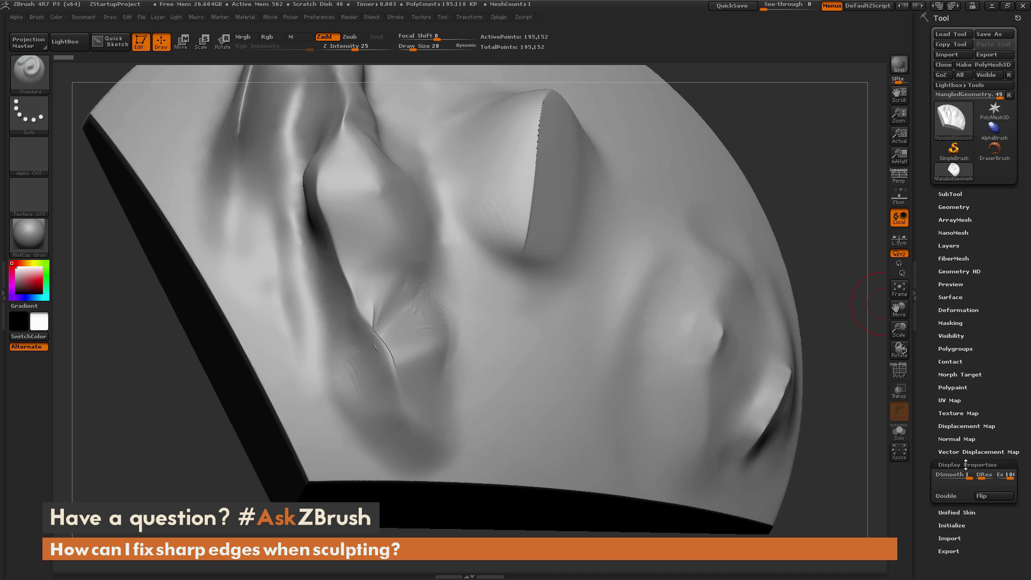
left_click(950, 501)
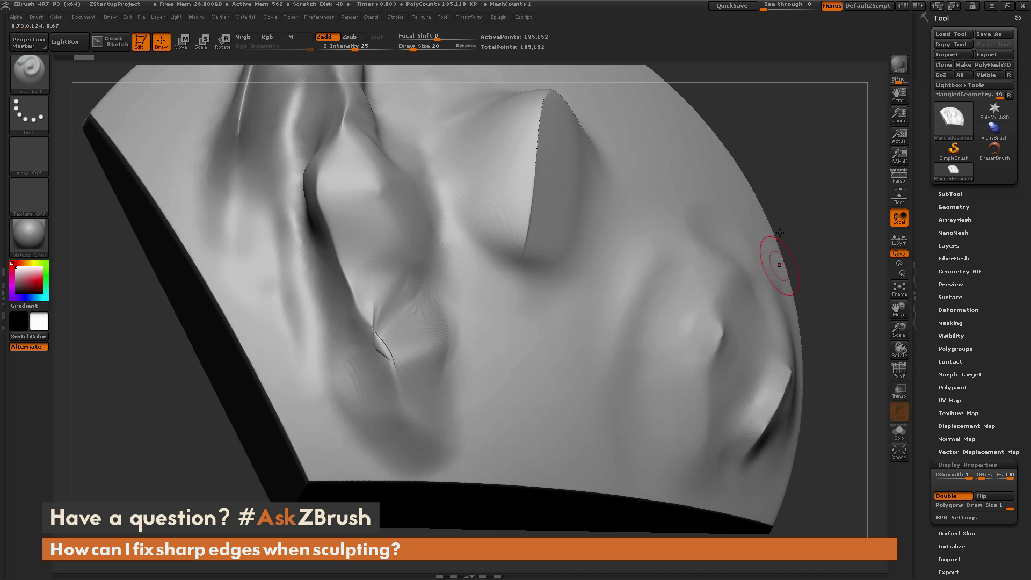
Smooth the overlapping crease at the lower end of the long sculpted fold
mouse_move(810, 237)
left_mouse_down()
mouse_move(824, 220)
mouse_move(644, 269)
left_mouse_up()
mouse_move(773, 170)
left_mouse_down()
mouse_move(791, 163)
mouse_move(757, 198)
mouse_move(763, 161)
mouse_move(794, 135)
mouse_move(612, 170)
left_mouse_up()
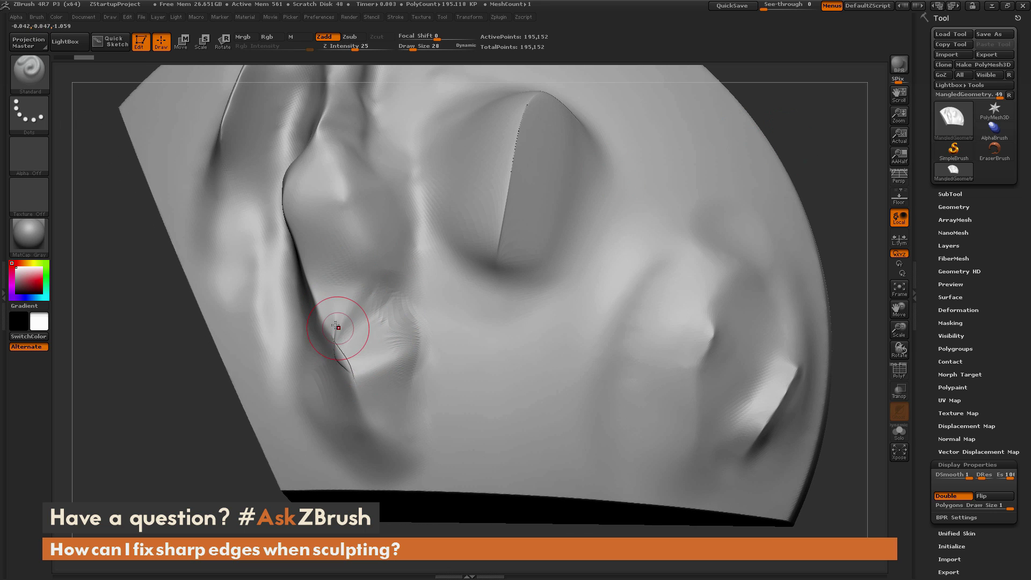
key("shift")
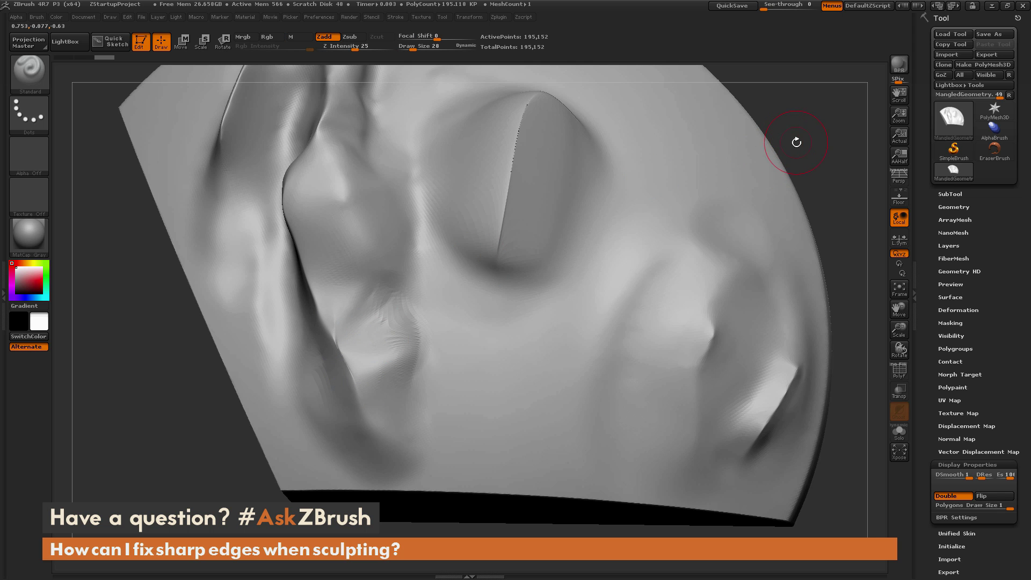
left_click_drag(794, 142, 483, 220)
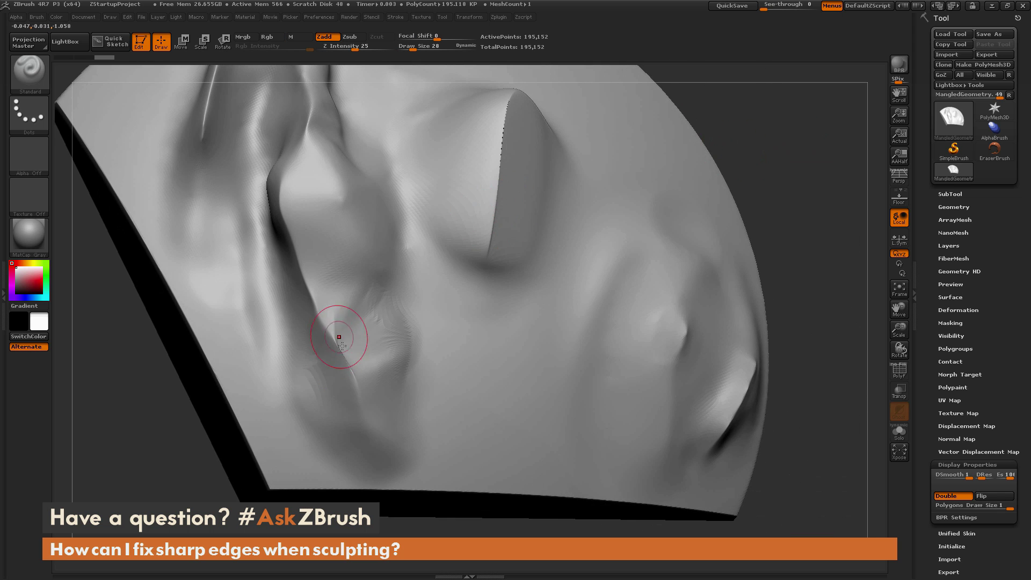
left_click_drag(755, 156, 744, 158)
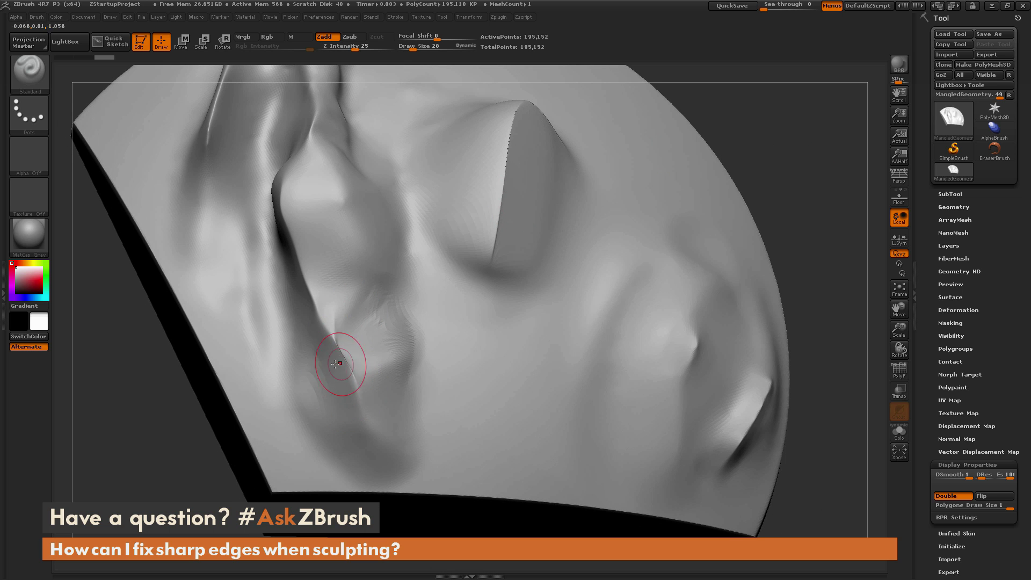
mouse_move(787, 154)
left_mouse_down()
mouse_move(767, 161)
mouse_move(763, 152)
mouse_move(773, 155)
left_mouse_up()
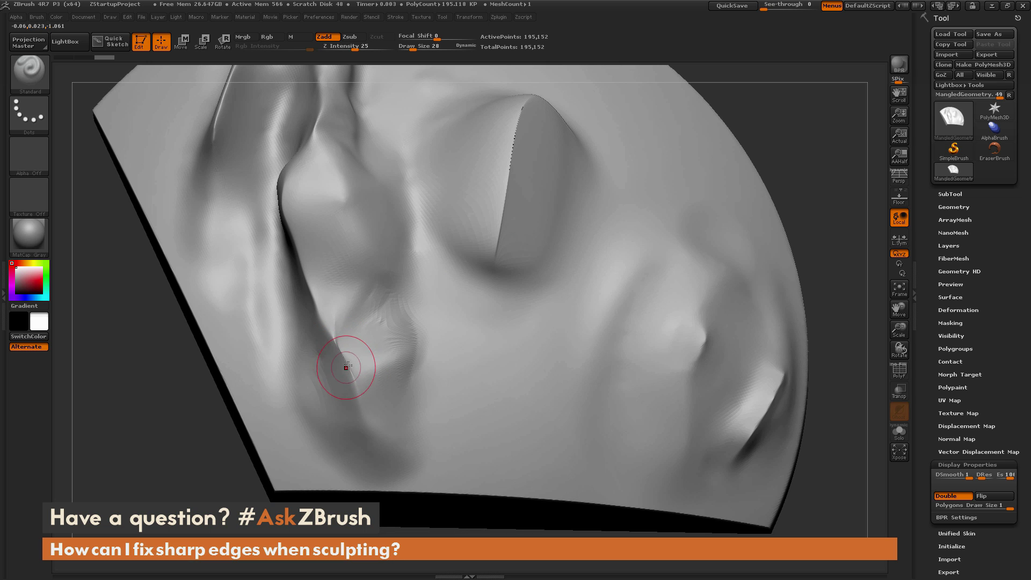
Choose the Inflat brush from the sculpting brushes
left_click(30, 72)
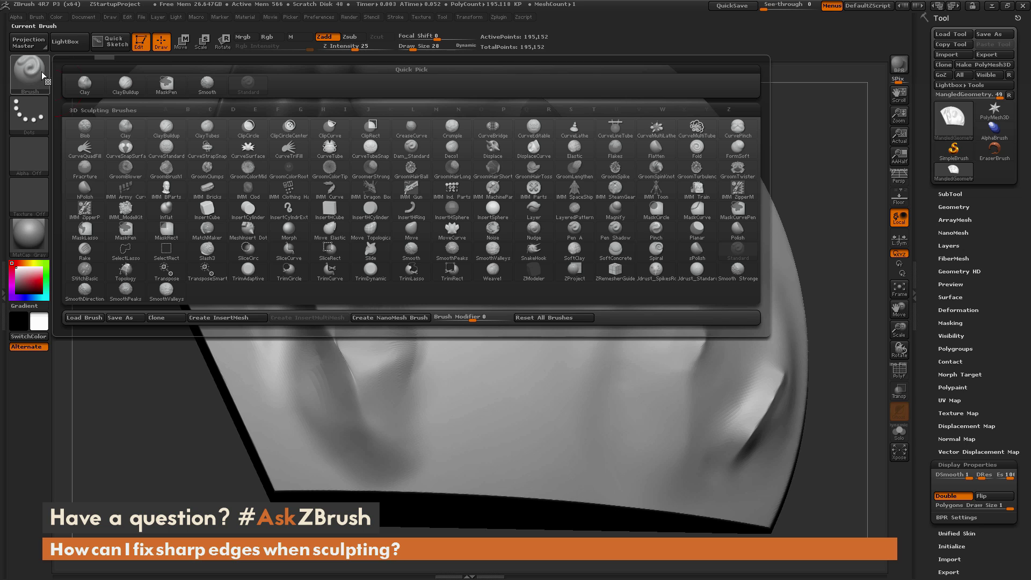
mouse_move(361, 208)
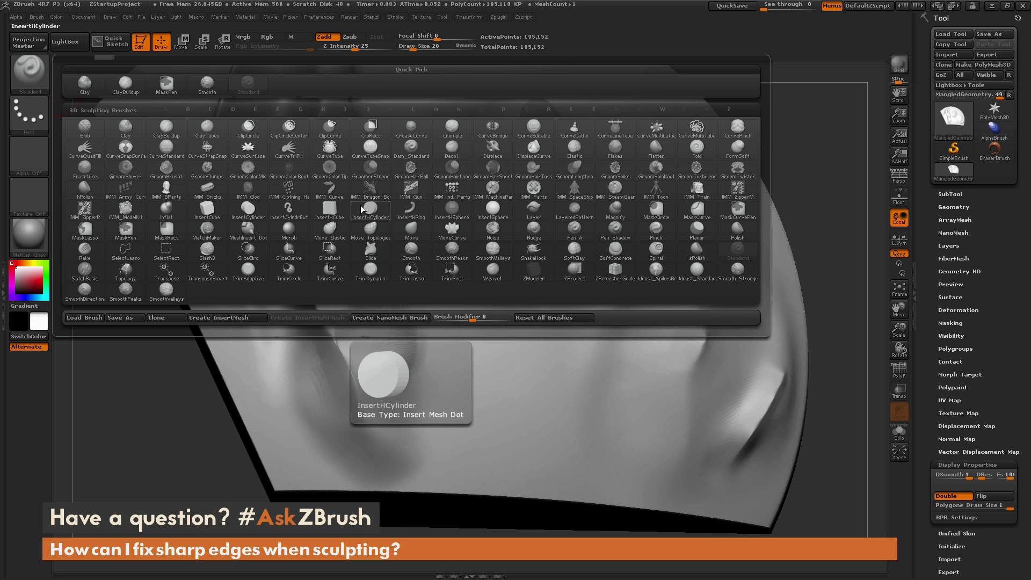
key("i")
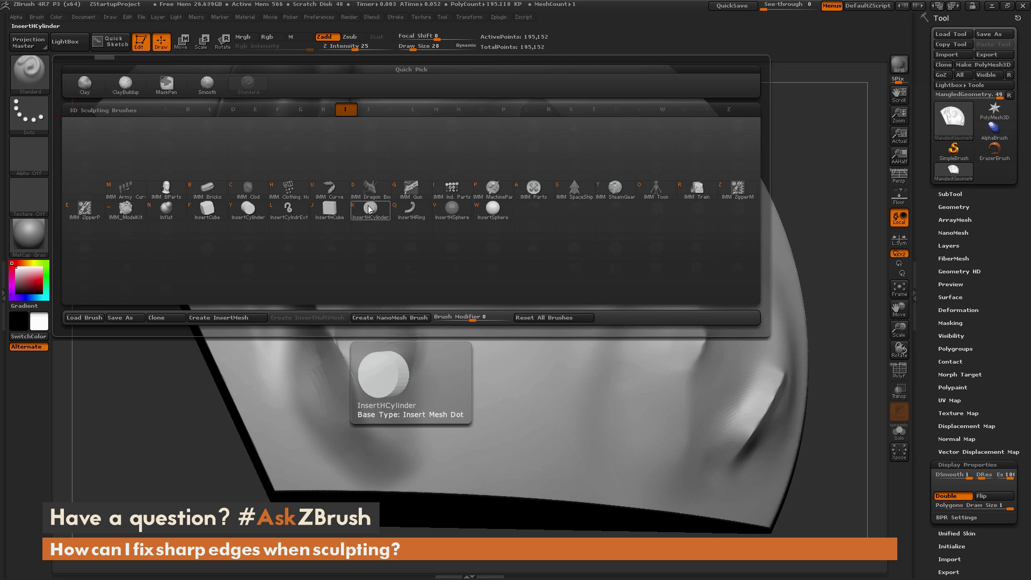
left_click(166, 207)
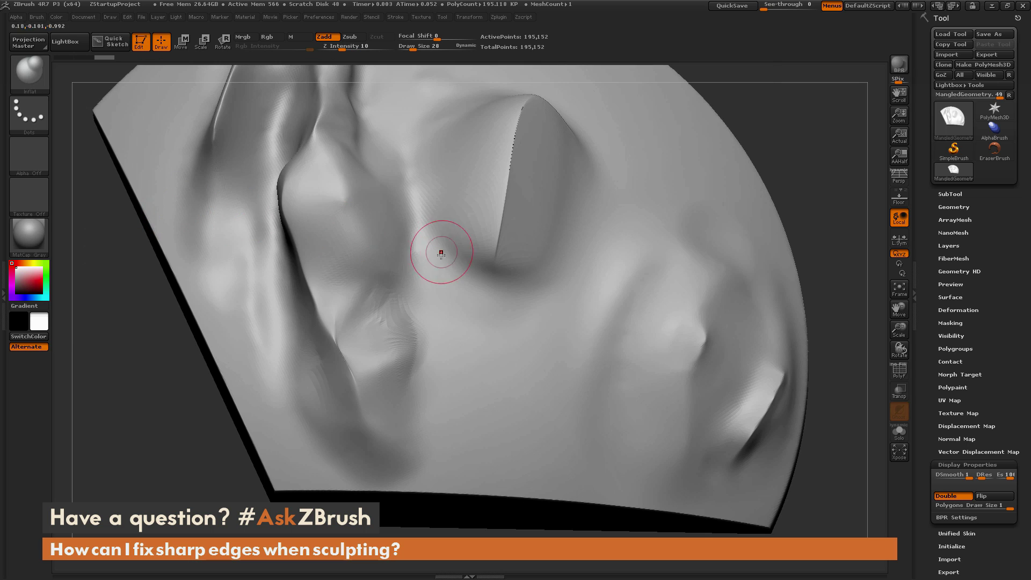
Inflate the pinched crease at the lower end of the long fold and smooth the inflated geometry
left_click_drag(337, 348, 350, 363)
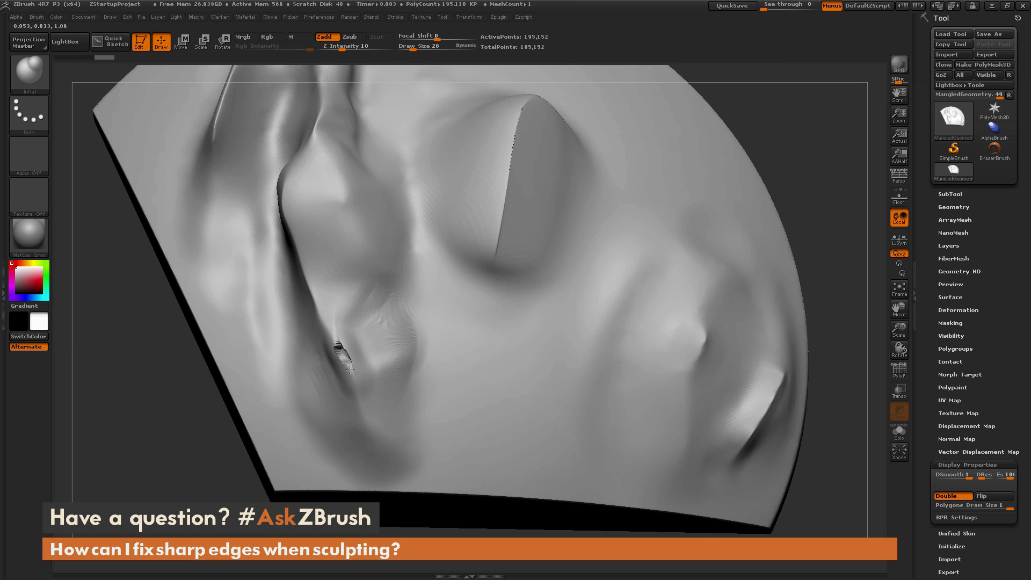
mouse_move(741, 156)
left_mouse_down()
mouse_move(773, 136)
mouse_move(763, 134)
left_mouse_up()
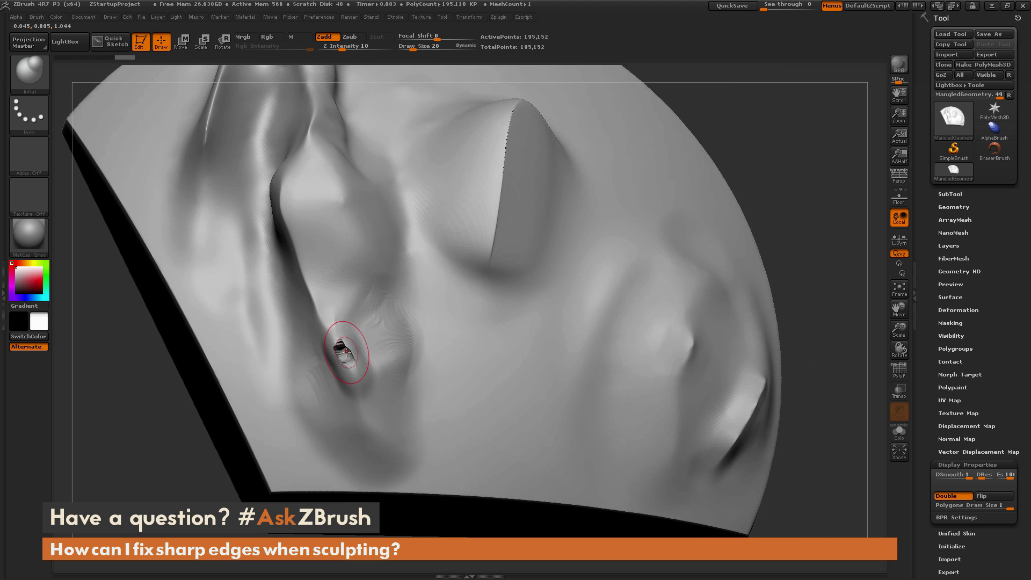
key("shift")
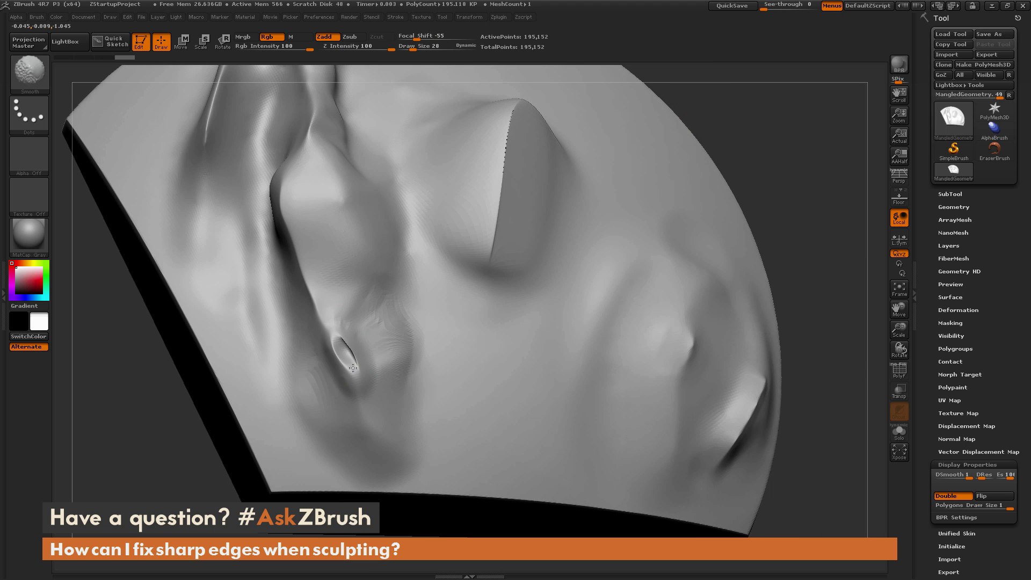
left_click(351, 359, "shift")
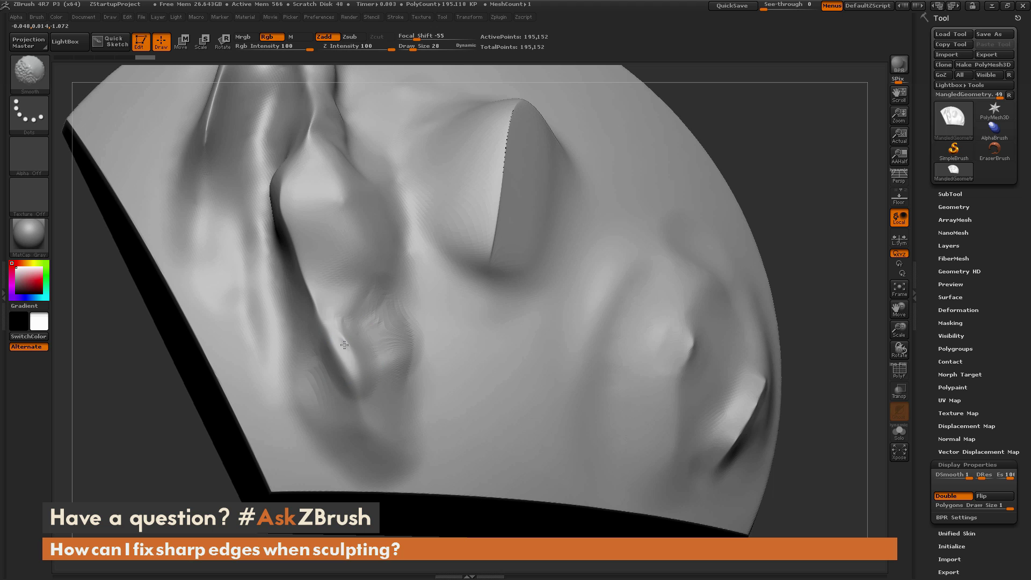
mouse_move(346, 340)
left_mouse_down("shift")
mouse_move(350, 361)
mouse_move(339, 335)
mouse_move(343, 357)
left_mouse_up("shift")
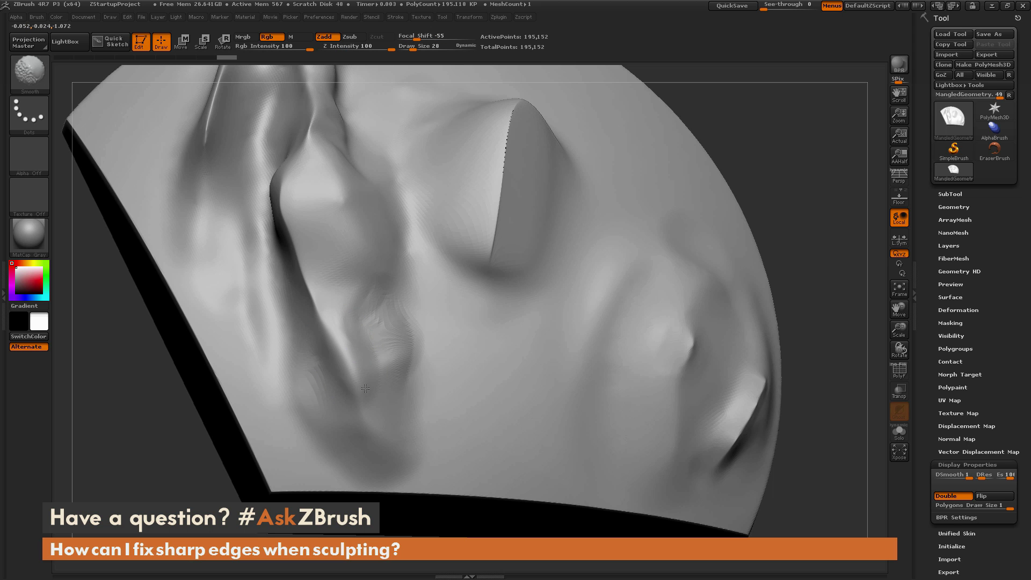
mouse_move(767, 165)
left_mouse_down()
mouse_move(741, 156)
mouse_move(779, 162)
mouse_move(755, 168)
mouse_move(775, 143)
mouse_move(803, 141)
mouse_move(751, 138)
left_mouse_up()
Undo the inflate and smoothing strokes back to the original overlapping crease
key("ctrl")
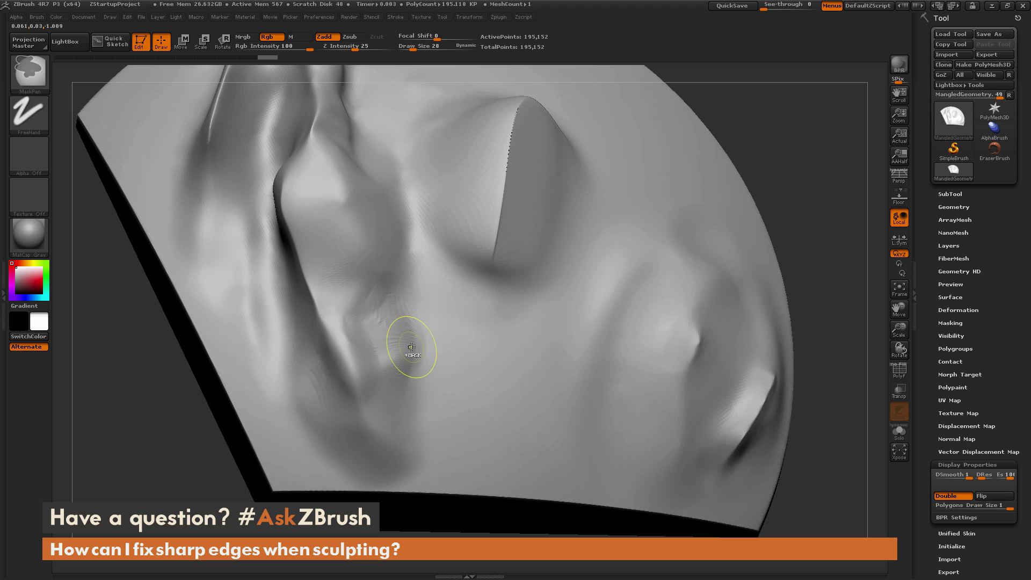
key("ctrl+z")
key("ctrl+z")
key("ctrl+z")
key("ctrl+z")
key("ctrl+z")
key("ctrl+z")
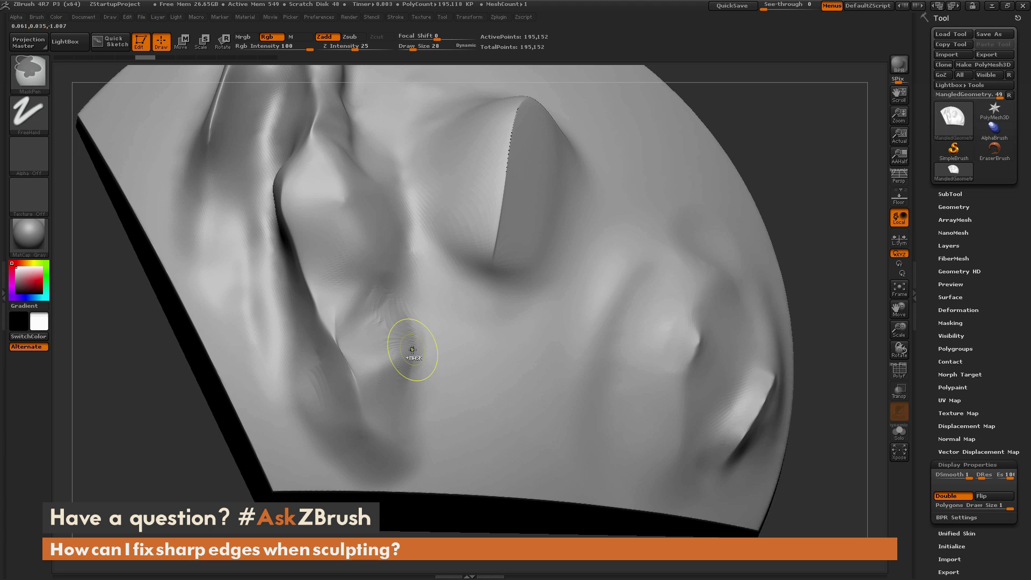
key("ctrl+z")
key("ctrl+z")
left_click_drag(778, 172, 766, 173)
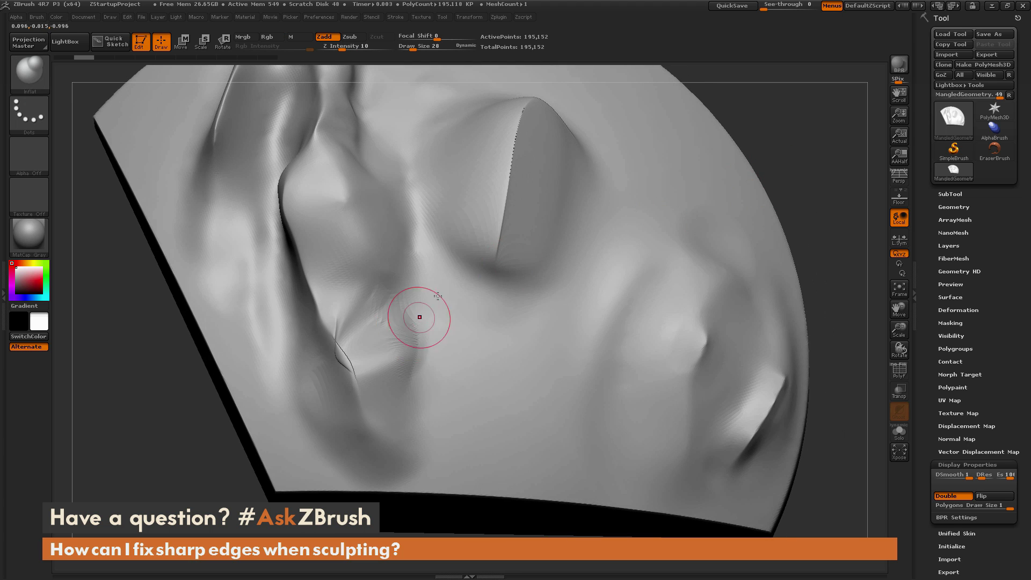
Duplicate the MangledGeometry subtool and hide the second subtool in the list, keeping MangledGeometry1 active
left_click(950, 194)
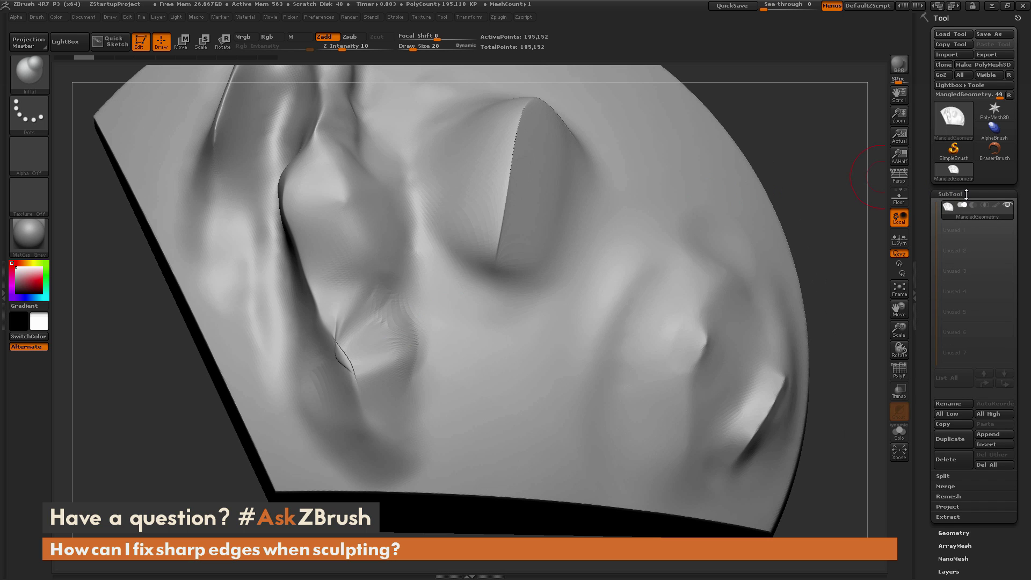
left_click(963, 445)
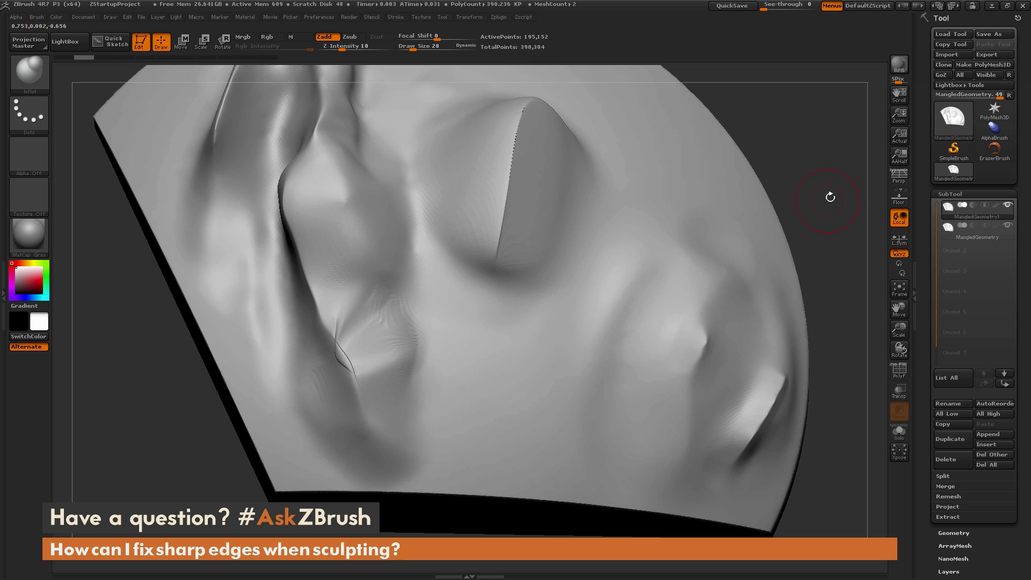
left_click(1009, 225)
left_click(1009, 226)
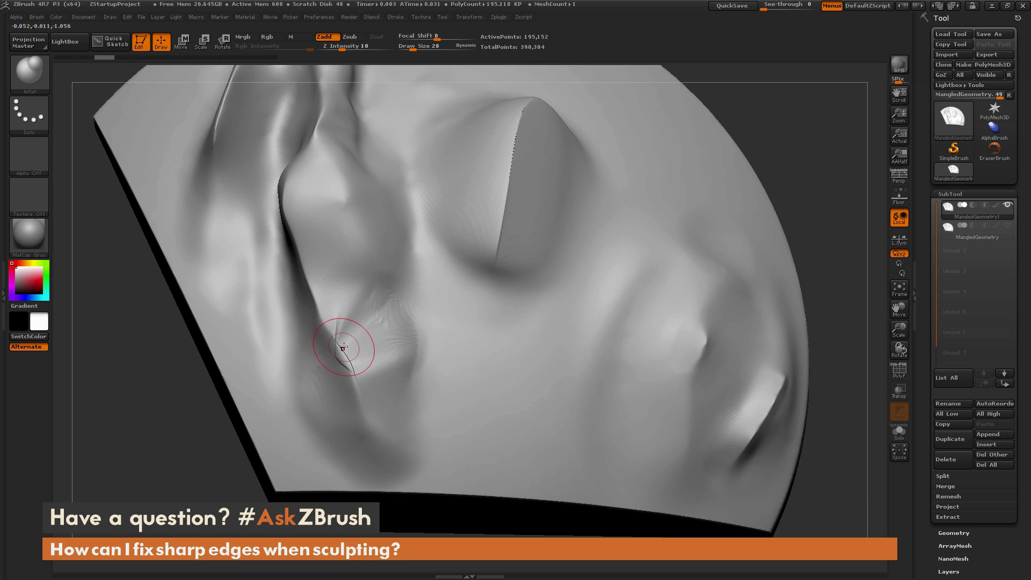
Smooth away the overlapping crease at the lower end of the fold on the MangledGeometry1 subtool
key("shift")
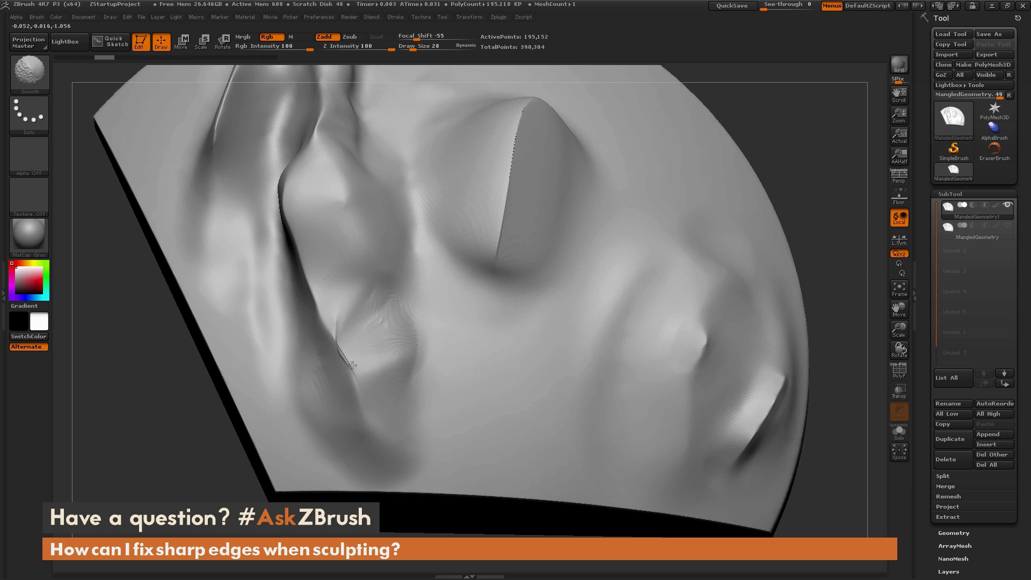
mouse_move(352, 365)
left_mouse_down("shift")
mouse_move(340, 356)
mouse_move(350, 369)
left_mouse_up("shift")
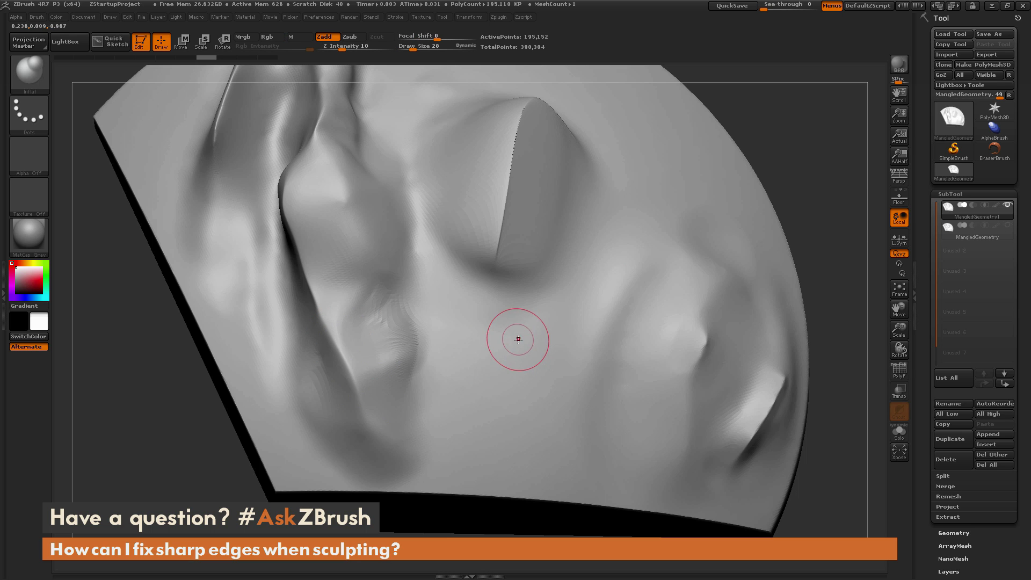
Mask a rounded area around the smoothed crease and invert the mask so only that area stays editable
key("ctrl")
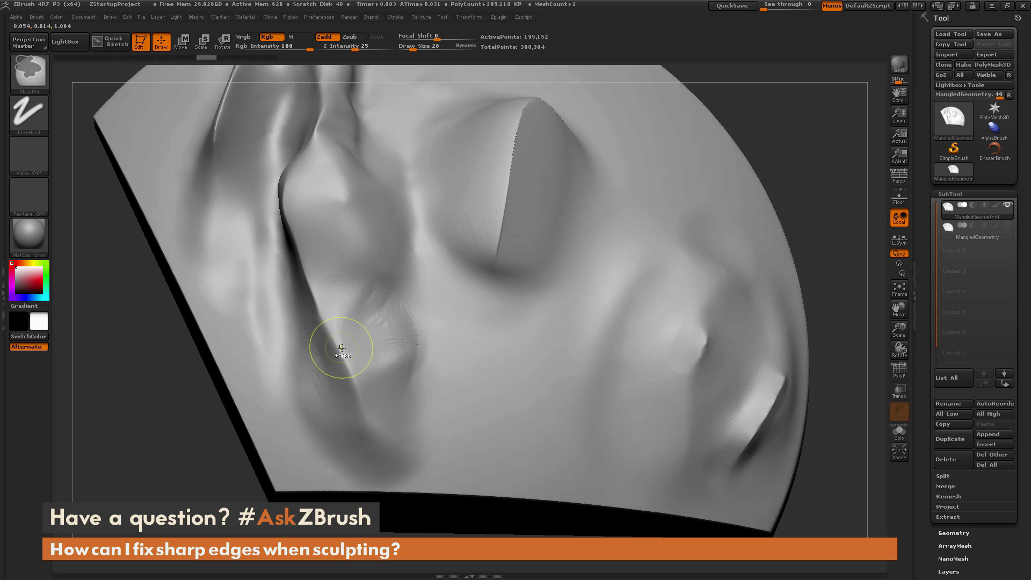
mouse_move(341, 315)
left_mouse_down("ctrl")
mouse_move(322, 376)
mouse_move(371, 349)
mouse_move(387, 387)
left_mouse_up("ctrl")
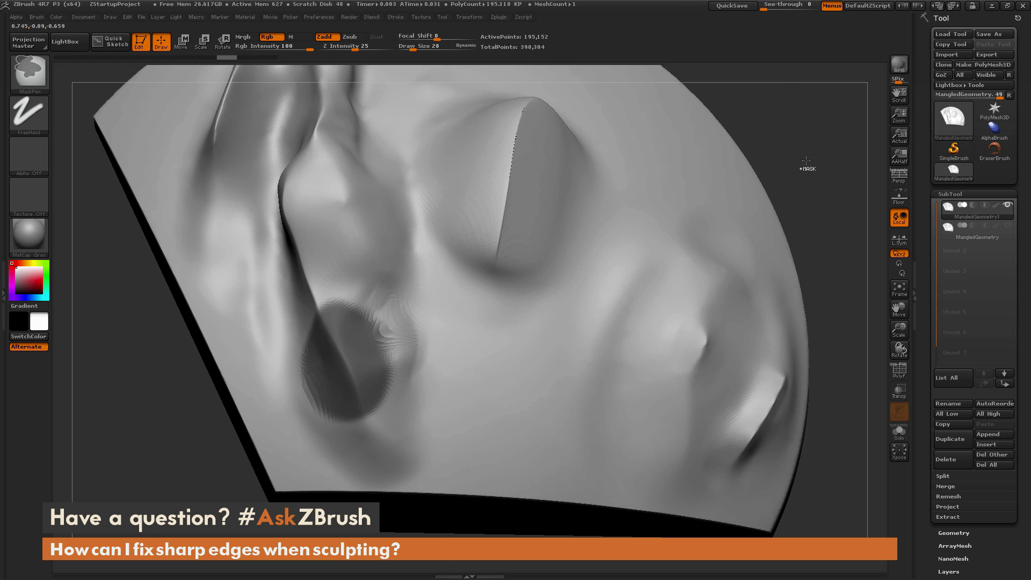
left_click(807, 180, "ctrl")
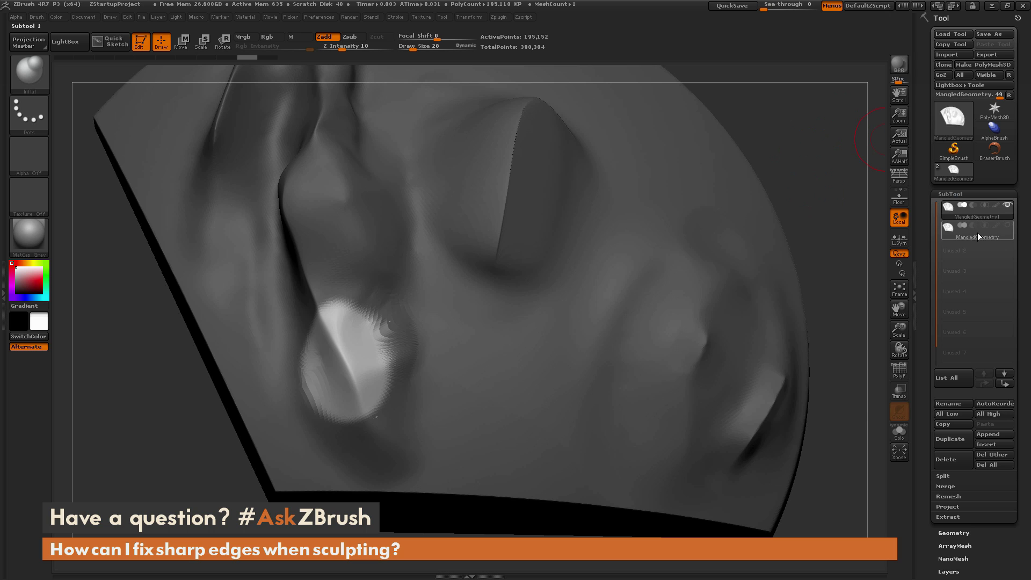
Make the hidden MangledGeometry subtool visible together with the smoothed subtool
mouse_move(985, 239)
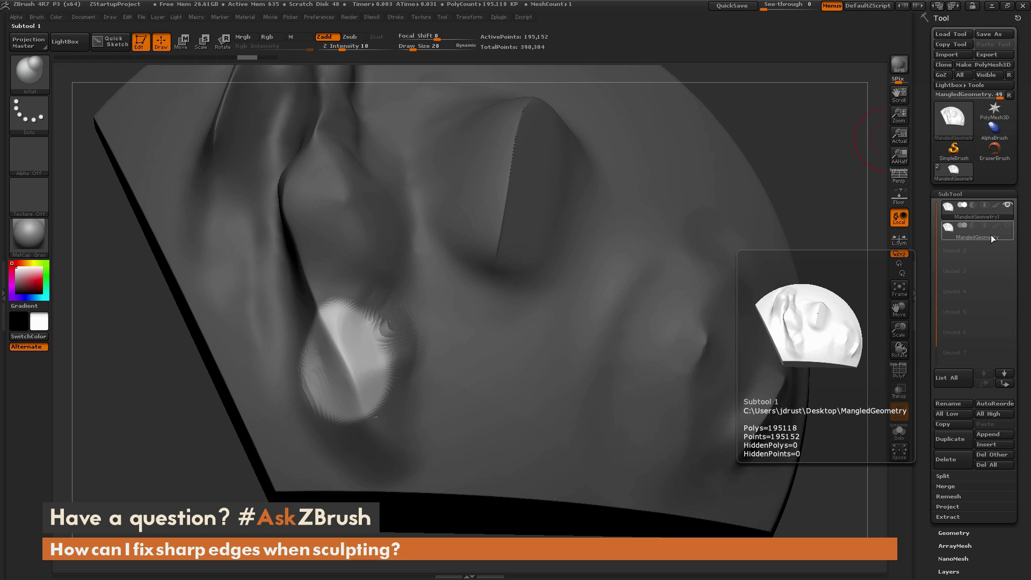
left_click(1008, 227)
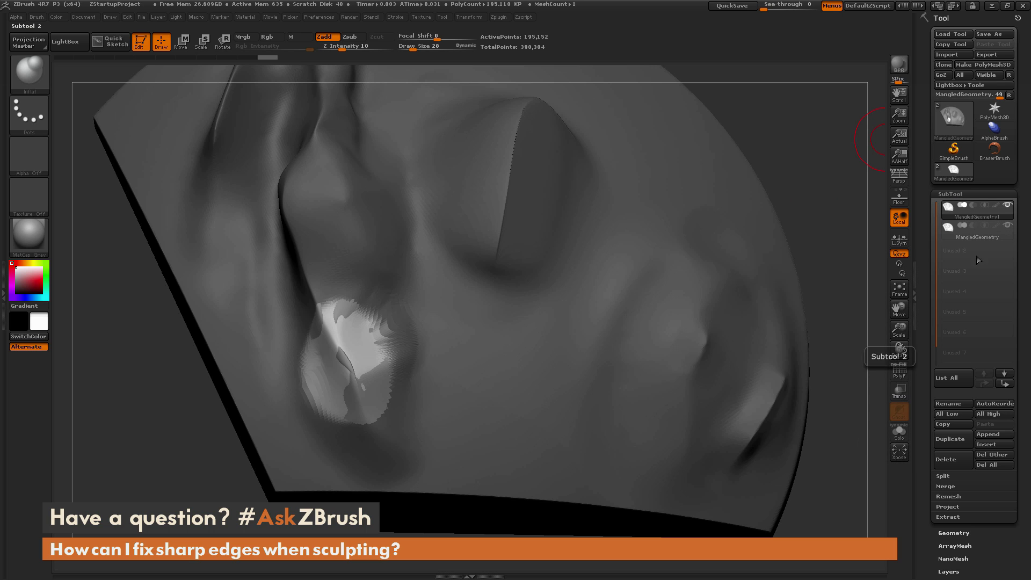
Project the masked MangledGeometry1 subtool onto the visible MangledGeometry subtool with a projection distance of 0.1
left_click(955, 508)
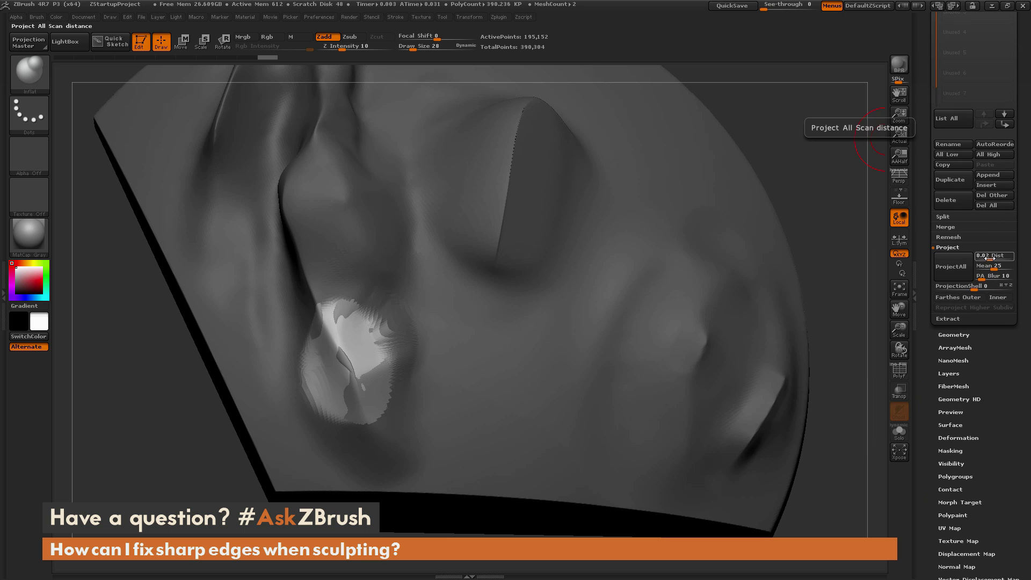
left_click(989, 257)
type("0.1")
key("Return")
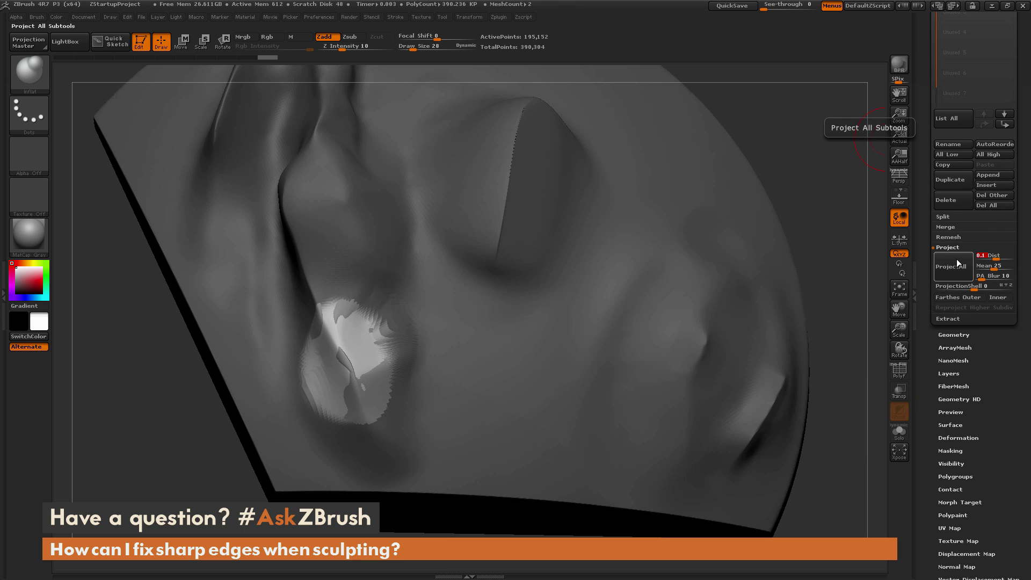
left_click(957, 264)
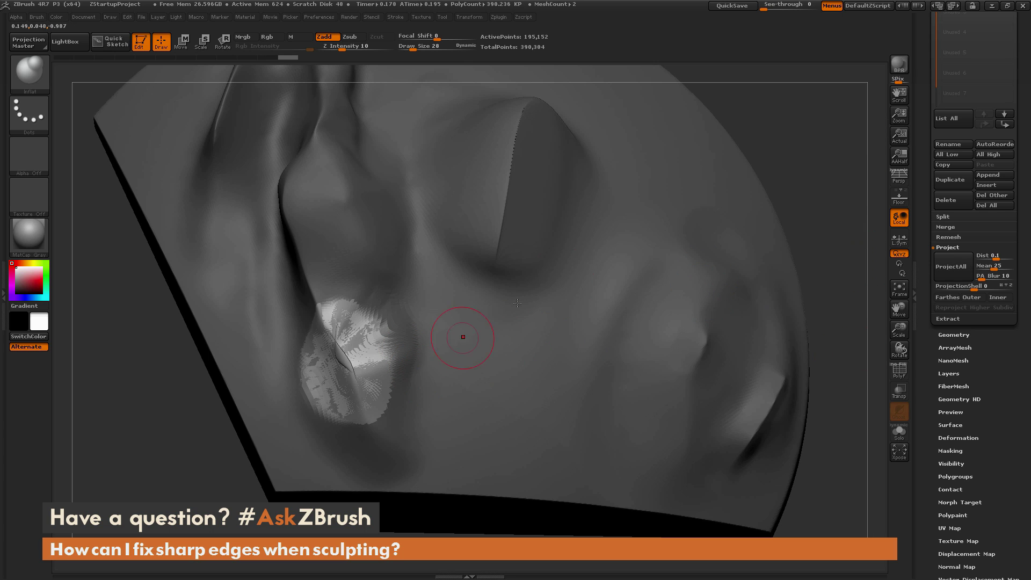
Hide the original MangledGeometry subtool and clear the mask on MangledGeometry1
scroll(927, 170, "up", 5)
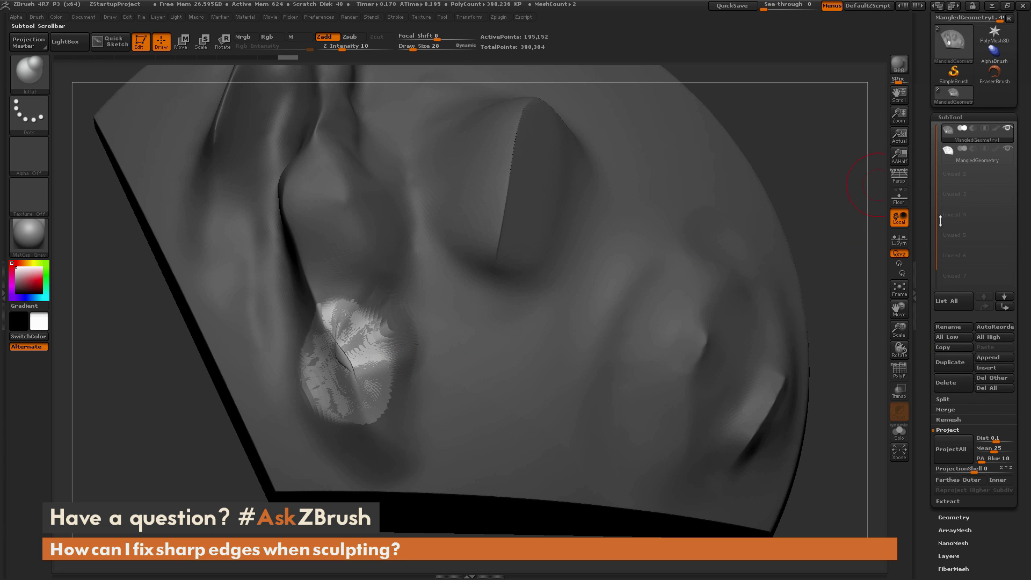
left_click(1008, 153)
key("ctrl")
left_click_drag(798, 151, 810, 173, "ctrl")
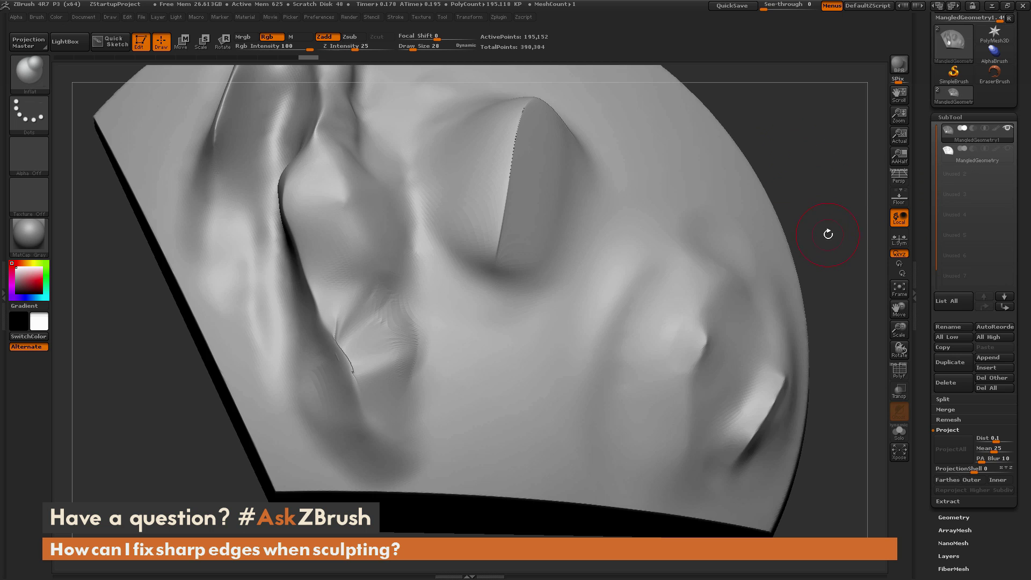
mouse_move(829, 234)
left_mouse_down()
mouse_move(794, 241)
mouse_move(841, 215)
left_mouse_up()
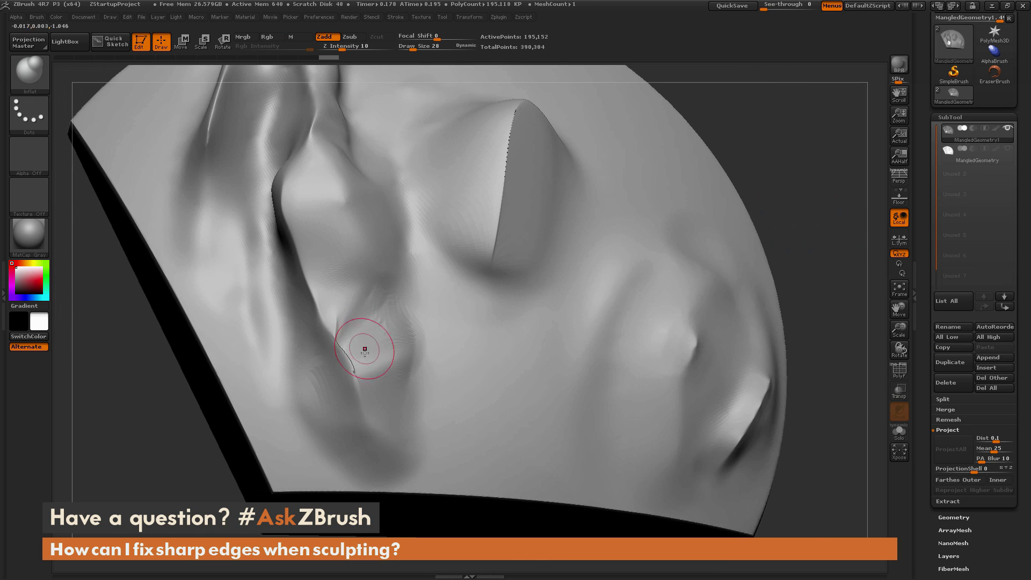
Smooth the remaining overlapping seam at the lower end of the long fold with a draw size of 10
key("[")
key("[")
left_click_drag(333, 361, 349, 387, "shift")
left_click_drag(742, 145, 651, 146)
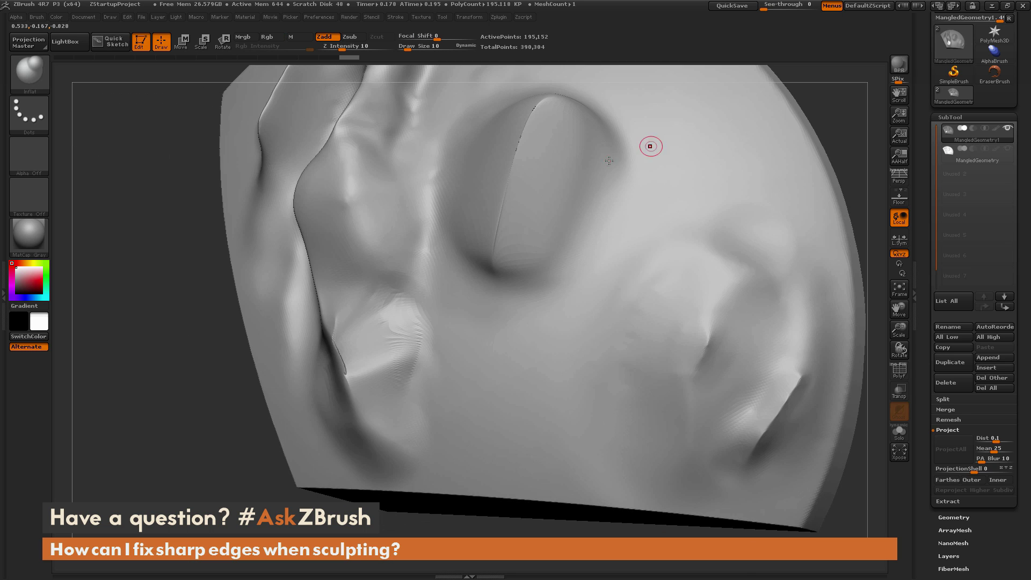
left_click_drag(359, 328, 348, 342, "shift")
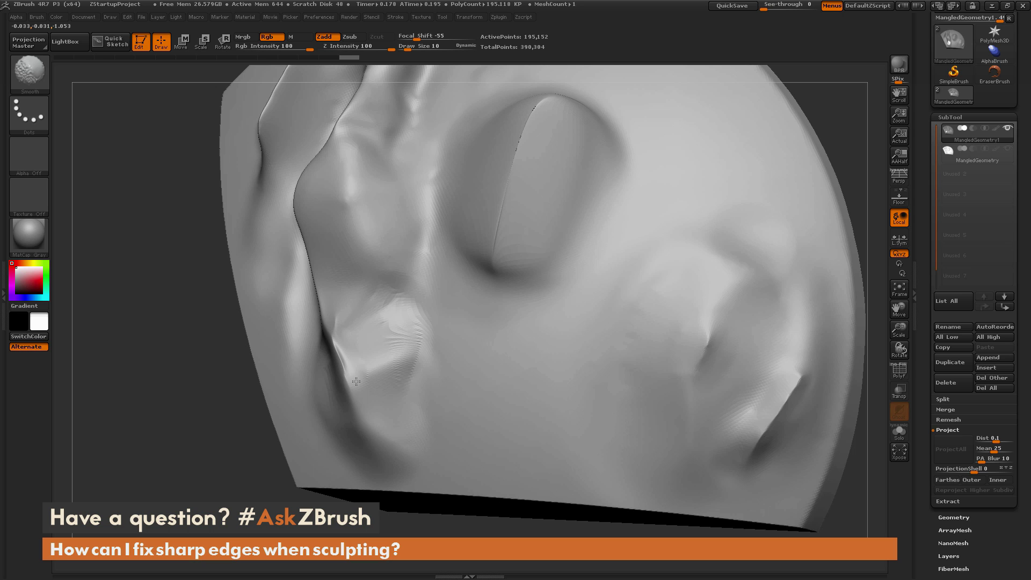
left_click_drag(238, 469, 354, 461)
left_click_drag(364, 347, 347, 379, "shift")
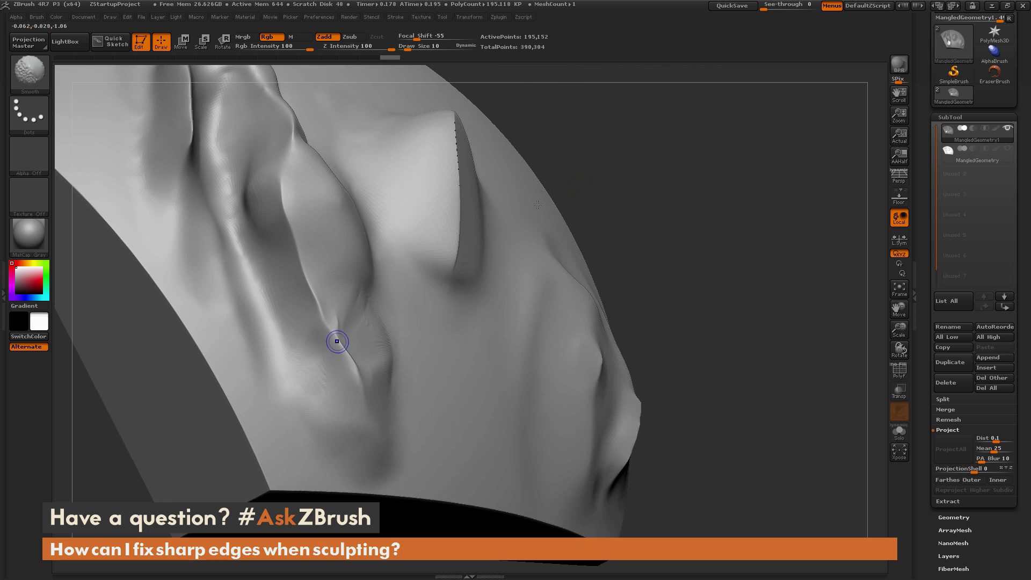
right_click_drag(337, 342, 362, 342)
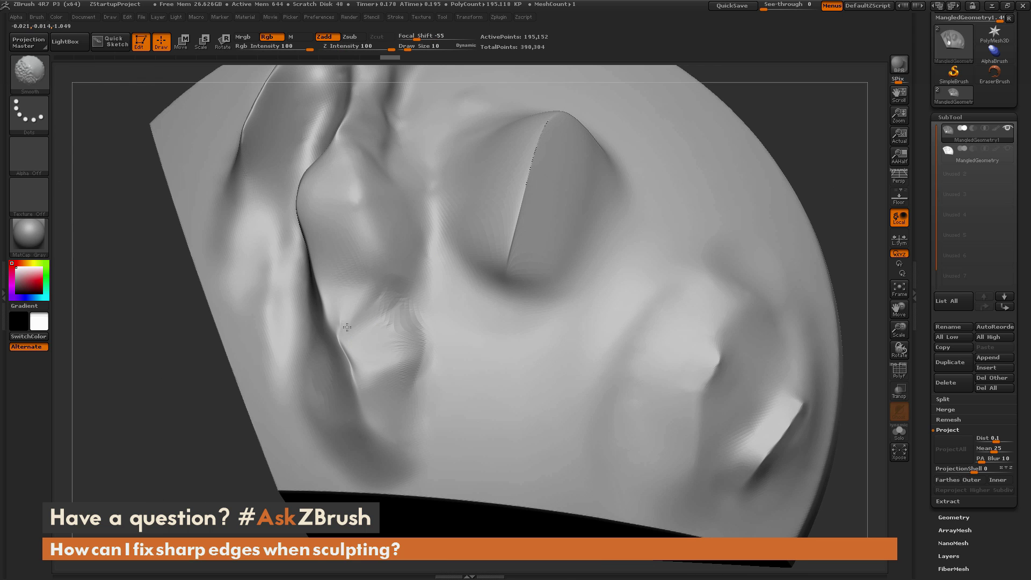
mouse_move(810, 149)
left_mouse_down()
mouse_move(840, 118)
mouse_move(818, 138)
left_mouse_up()
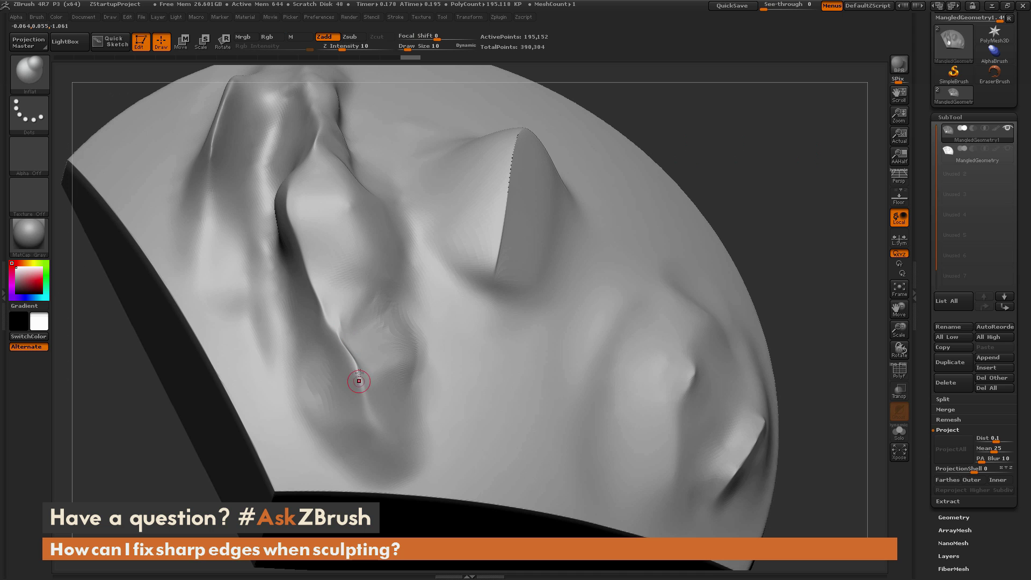
Smooth the bulge in the middle of the long fold with a draw size of 42
mouse_move(714, 115)
left_mouse_down()
mouse_move(699, 107)
mouse_move(594, 166)
left_mouse_up()
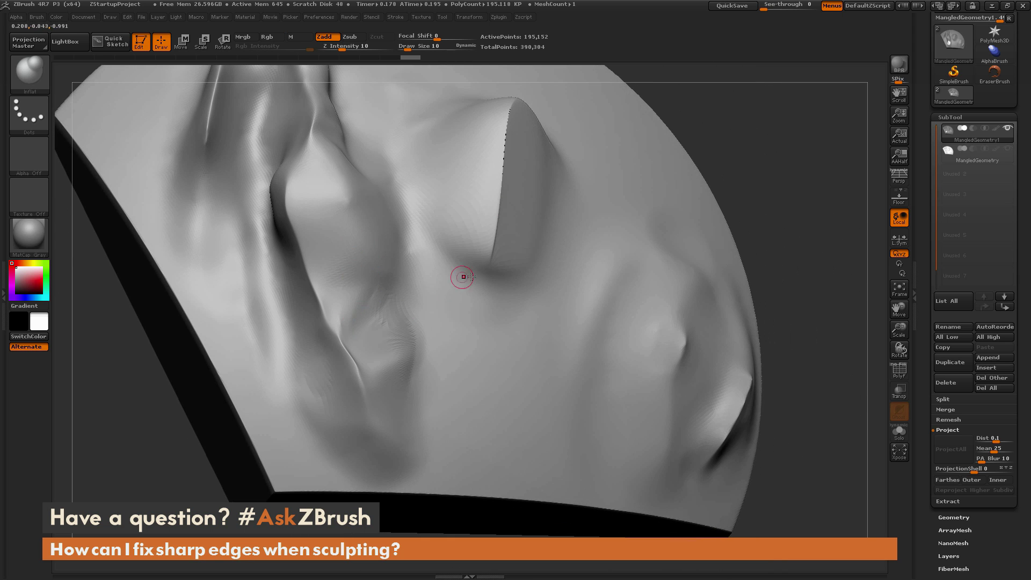
key("space")
left_click_drag(479, 284, 486, 284)
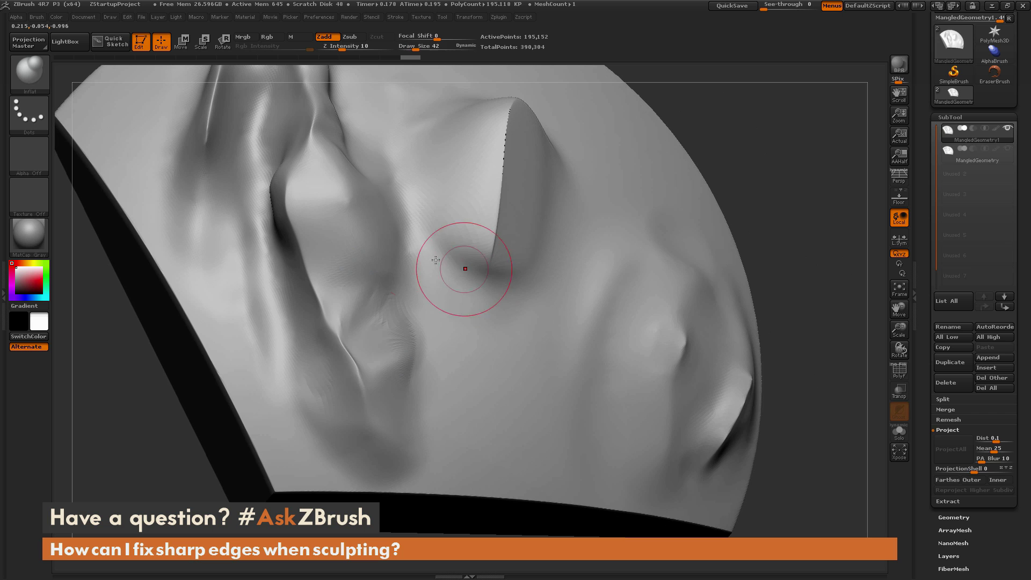
left_click_drag(355, 217, 358, 262, "shift")
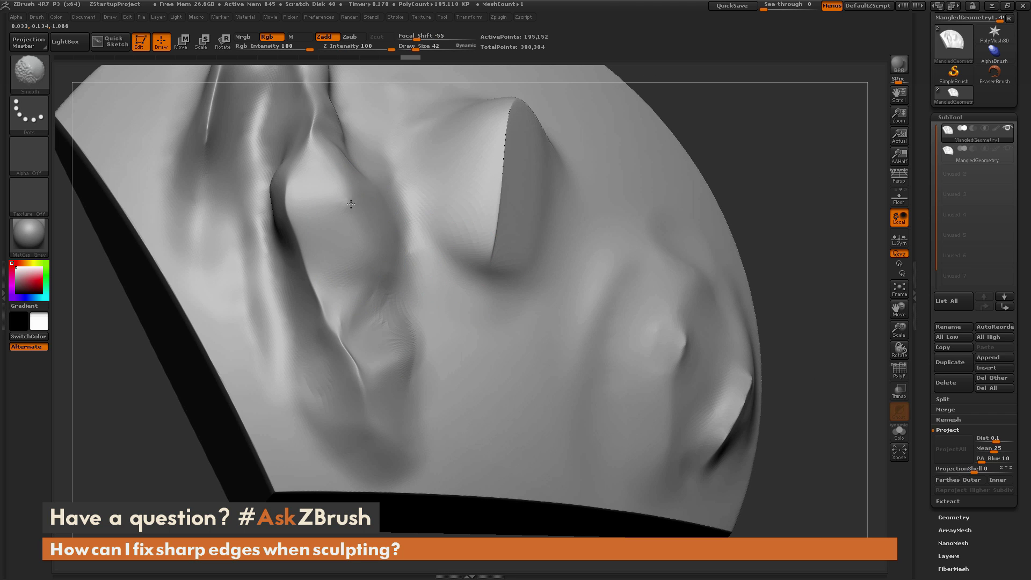
left_click_drag(752, 150, 680, 115)
left_click_drag(366, 234, 377, 240, "shift")
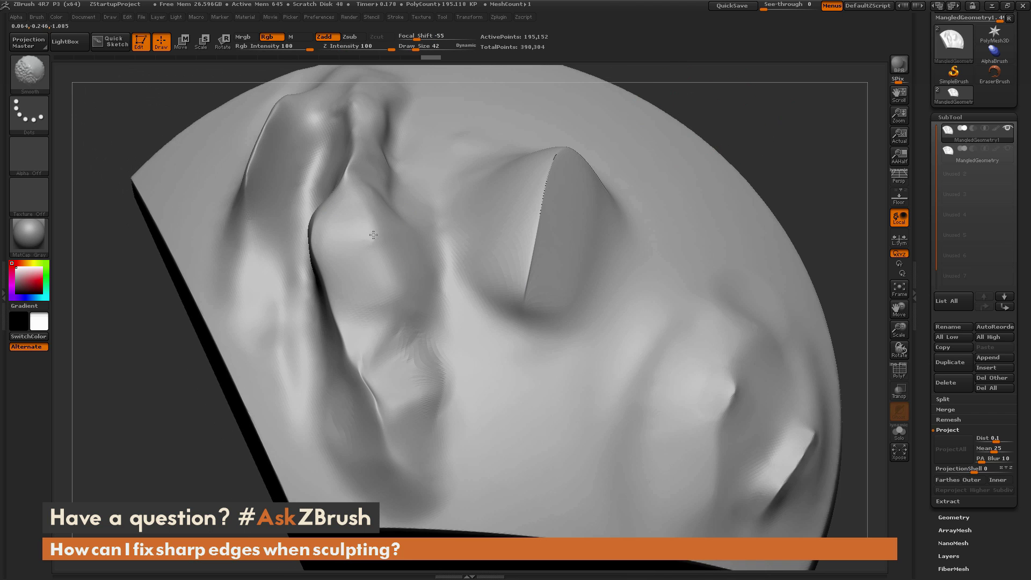
left_click_drag(729, 127, 715, 134)
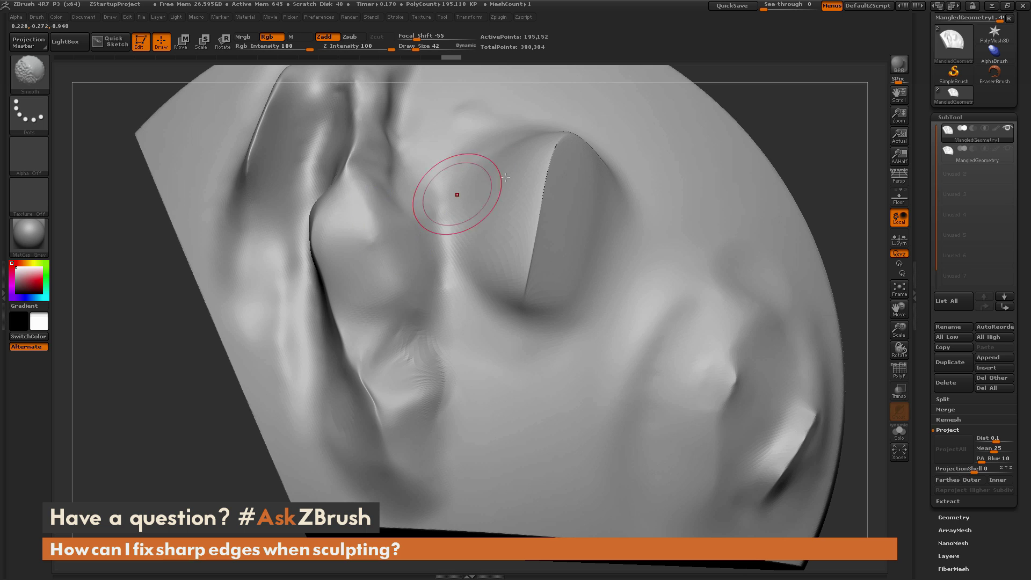
mouse_move(780, 122)
left_mouse_down()
mouse_move(818, 111)
mouse_move(777, 124)
left_mouse_up()
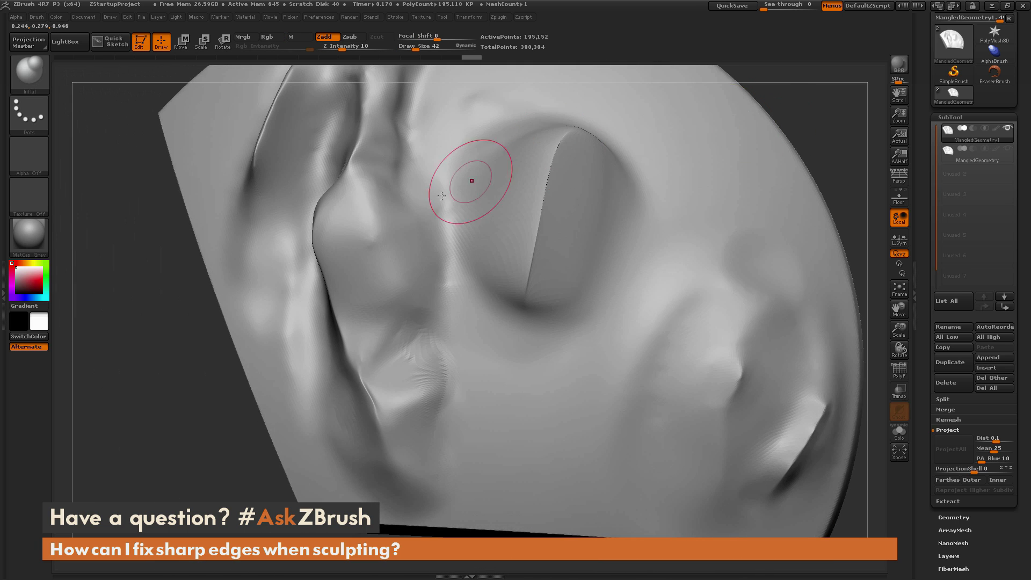
left_click_drag(374, 242, 377, 235, "shift")
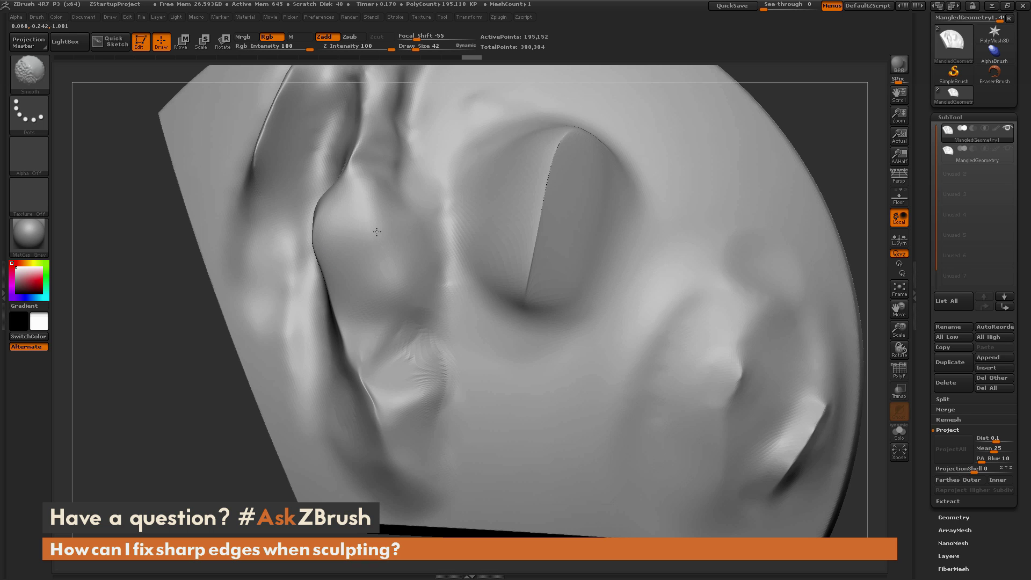
mouse_move(223, 419)
left_mouse_down()
mouse_move(214, 397)
mouse_move(244, 365)
left_mouse_up()
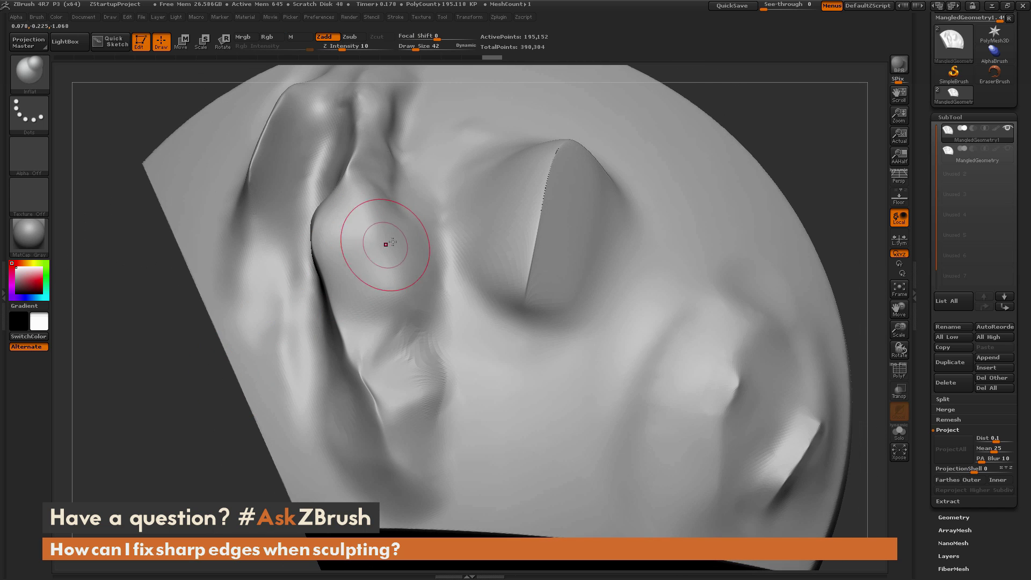
Smooth out the small pinched crease inside the curved form with a draw size of 19
mouse_move(785, 166)
left_mouse_down()
mouse_move(789, 154)
mouse_move(751, 134)
mouse_move(795, 151)
mouse_move(598, 272)
left_mouse_up()
key("space")
left_click(789, 152)
key("shift")
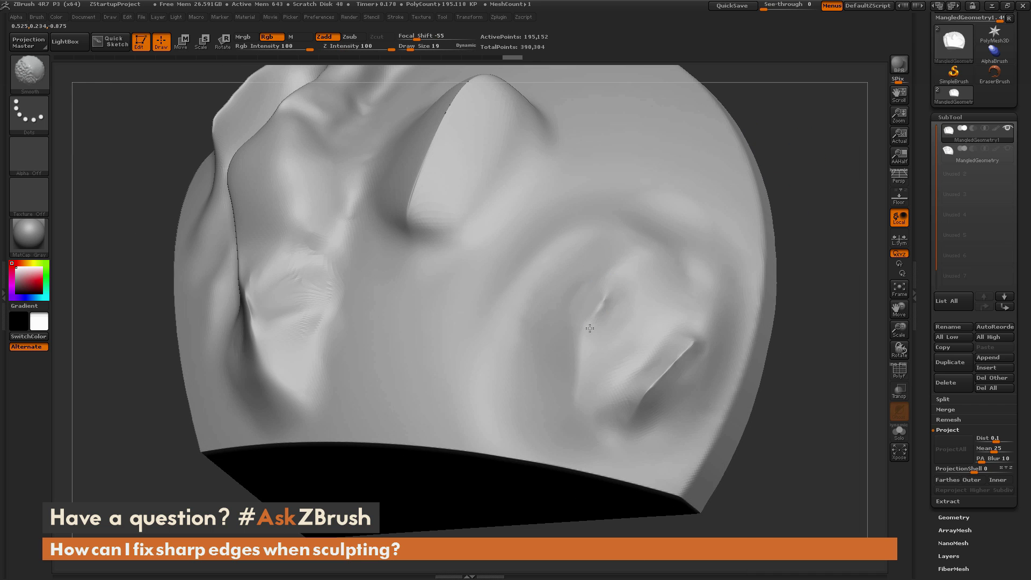
left_click_drag(597, 323, 618, 290, "shift")
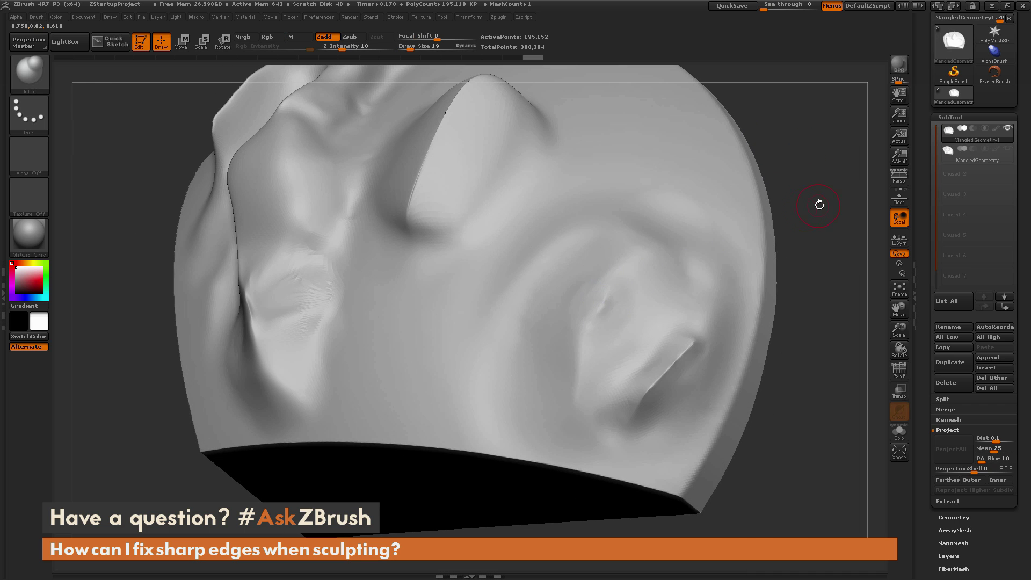
mouse_move(820, 205)
left_mouse_down()
mouse_move(822, 186)
mouse_move(816, 226)
left_mouse_up()
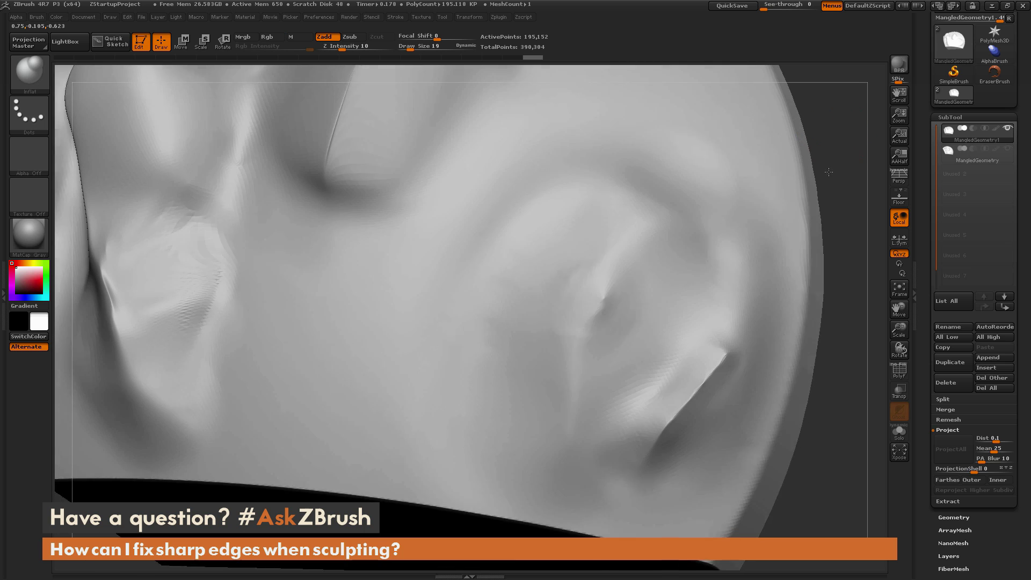
key("shift")
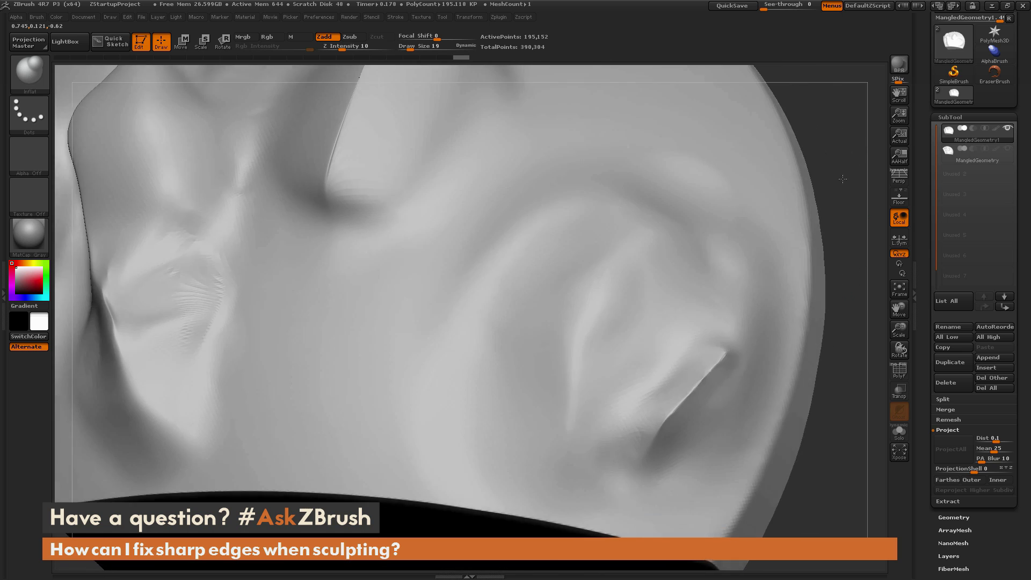
Smooth the sharp diagonal edge near the mesh's outer rim into a soft ridge
mouse_move(842, 178)
left_mouse_down()
mouse_move(813, 184)
mouse_move(821, 188)
left_mouse_up()
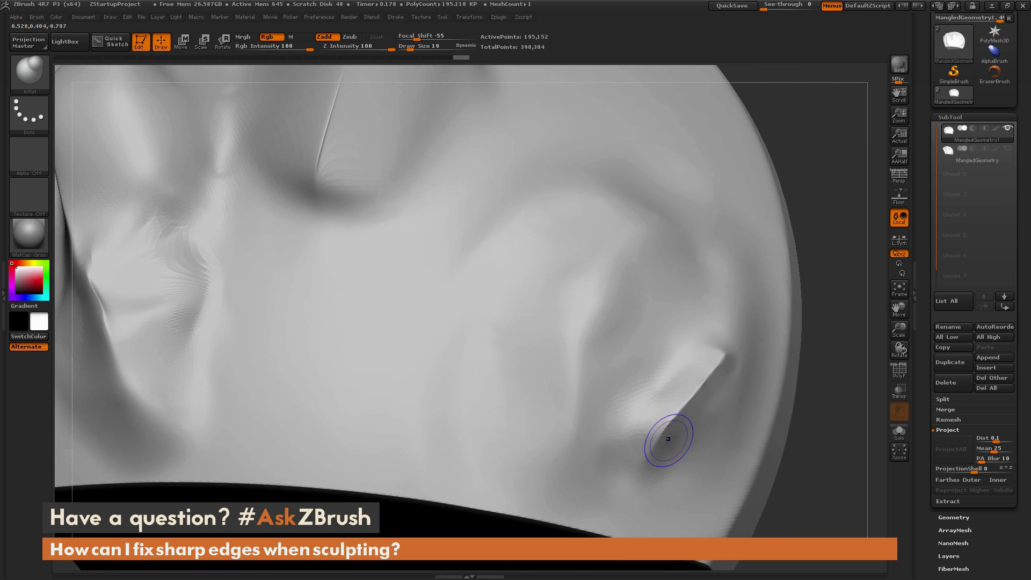
left_click_drag(668, 423, 680, 410, "shift")
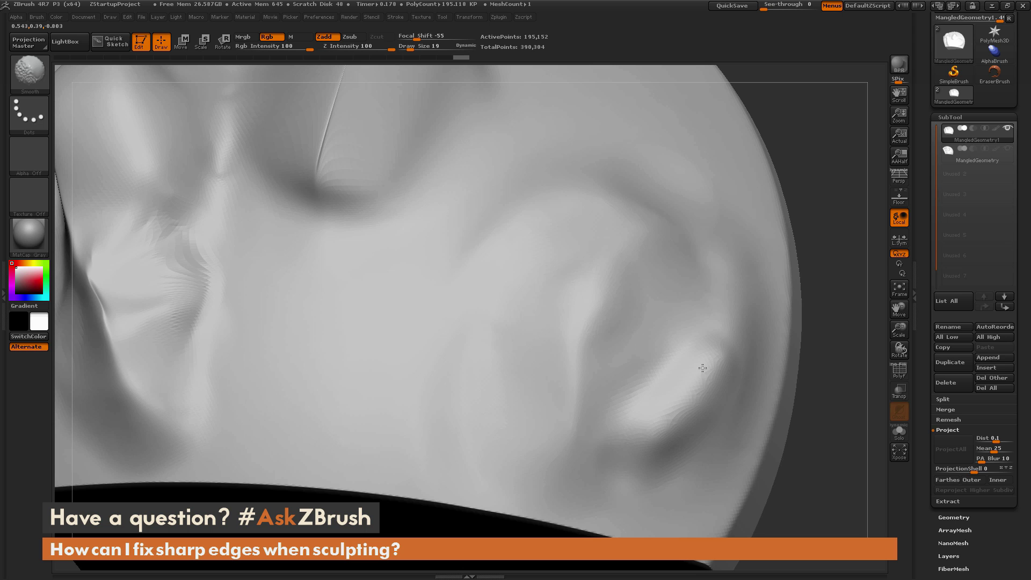
mouse_move(822, 328)
left_mouse_down()
mouse_move(827, 178)
mouse_move(824, 304)
left_mouse_up()
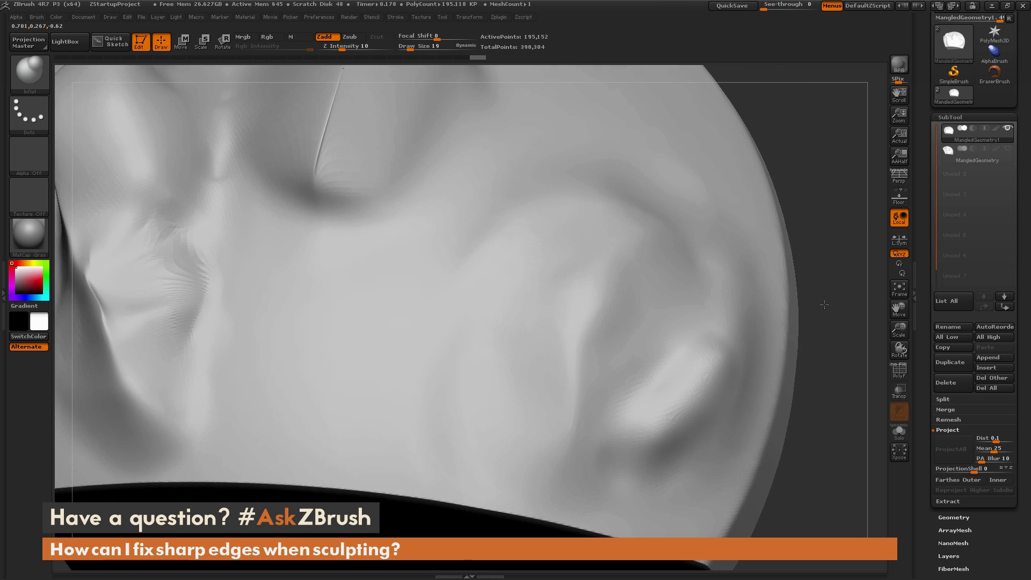
key("f")
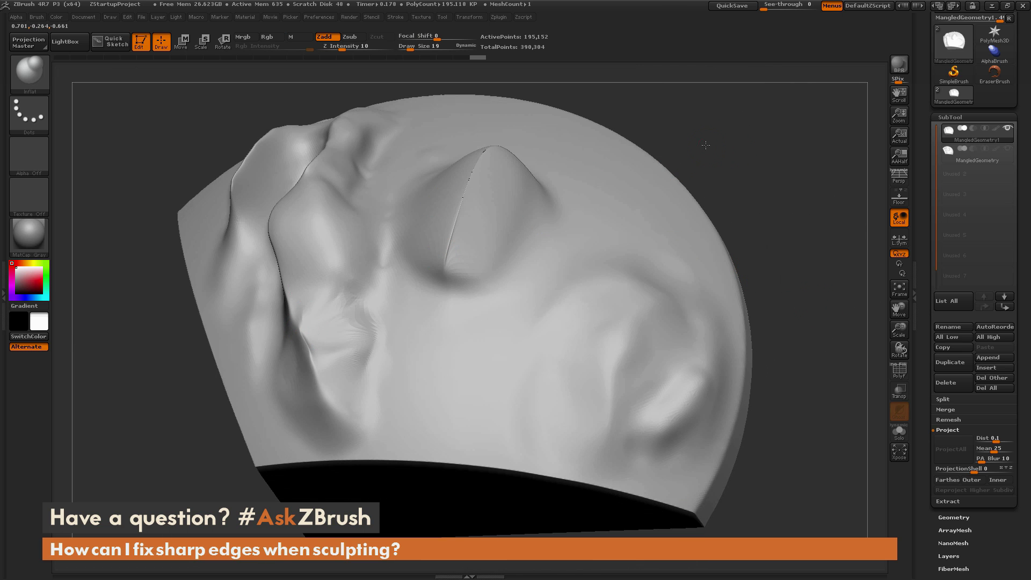
Smooth along the overlapping crease that runs through the central cone-shaped form
mouse_move(705, 145)
left_mouse_down()
mouse_move(709, 178)
mouse_move(707, 154)
mouse_move(722, 129)
mouse_move(717, 147)
mouse_move(727, 155)
mouse_move(714, 158)
mouse_move(701, 121)
mouse_move(709, 126)
left_mouse_up()
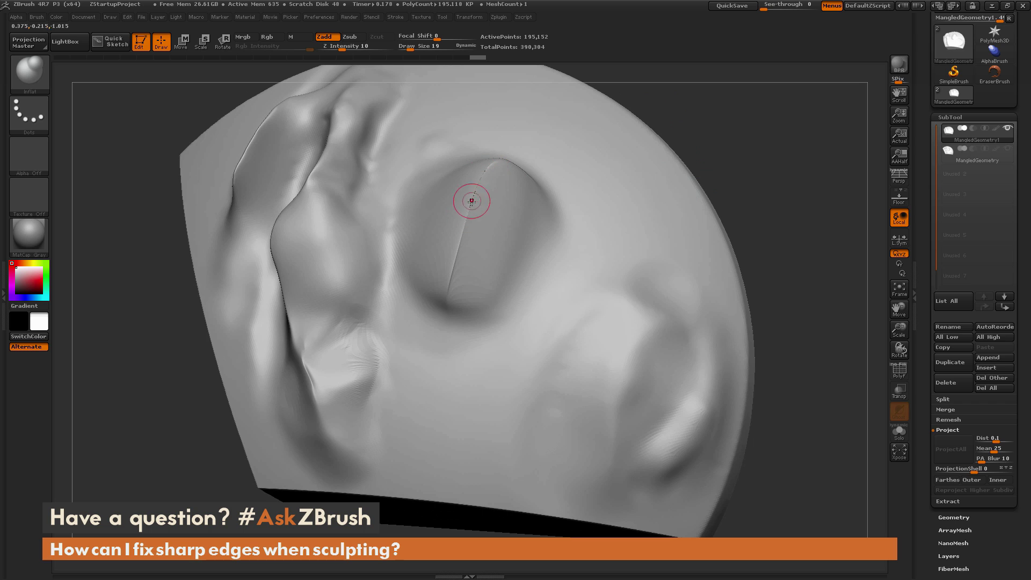
key("shift")
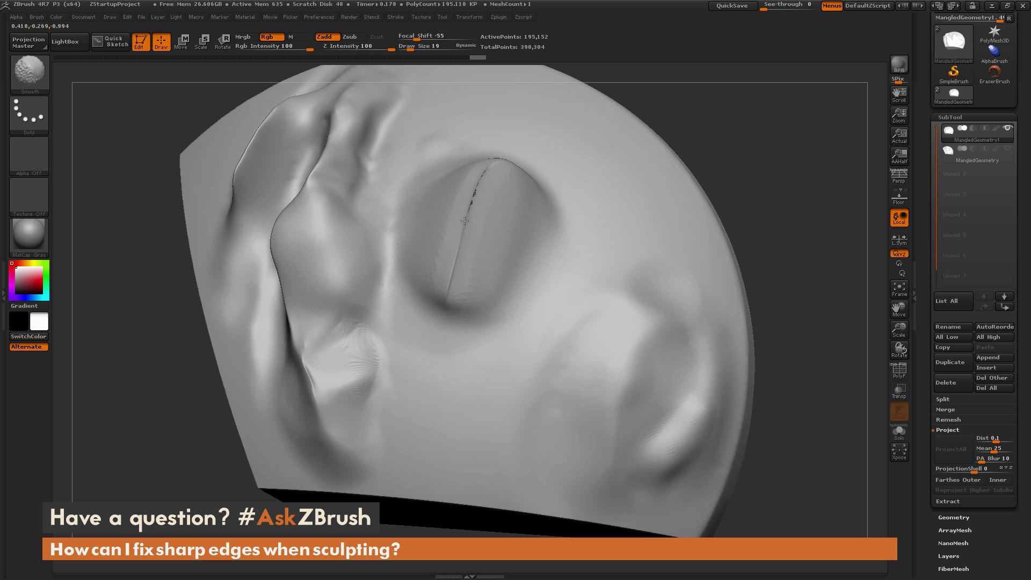
mouse_move(709, 147)
left_mouse_down()
mouse_move(759, 138)
mouse_move(668, 161)
left_mouse_up()
key("shift")
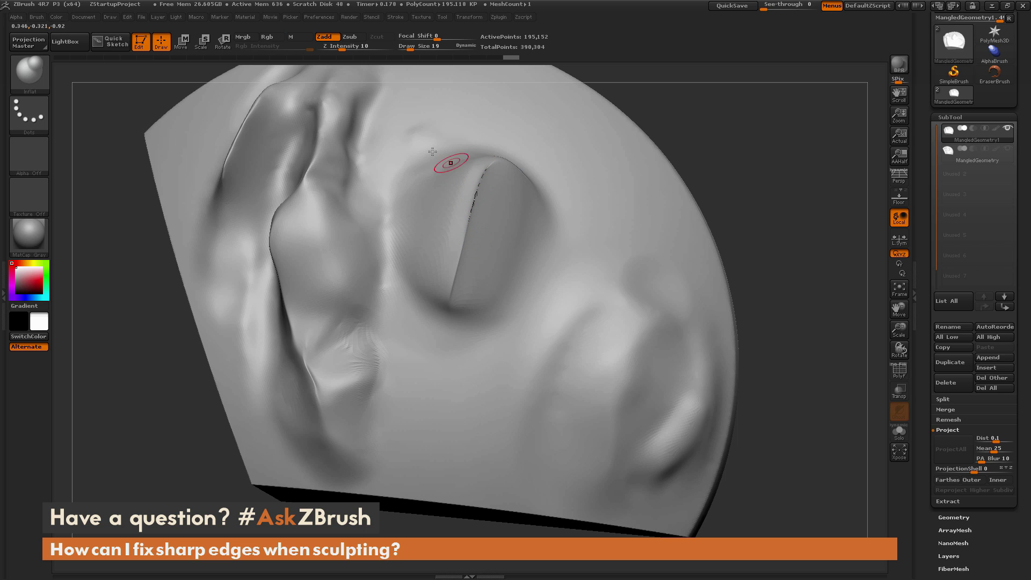
Set the minimum connected points in the Smooth Brush Modifiers to 1
left_click(36, 17)
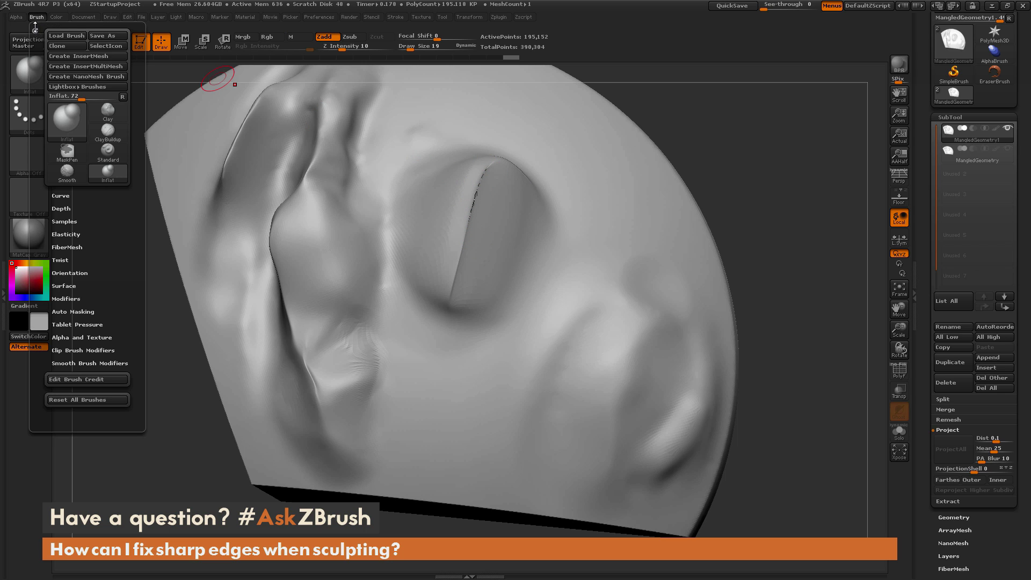
left_click(89, 363)
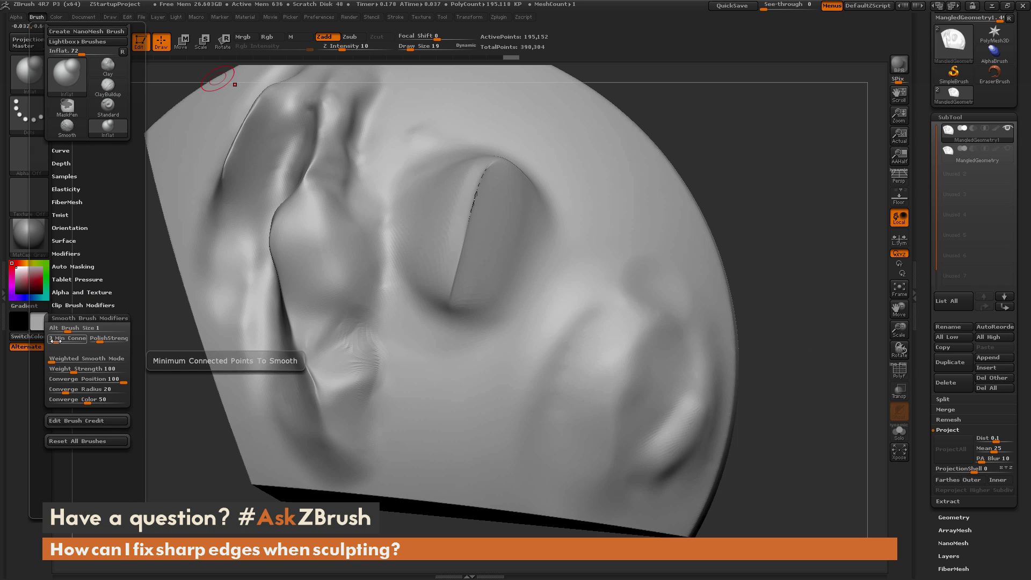
left_click_drag(57, 342, 49, 343)
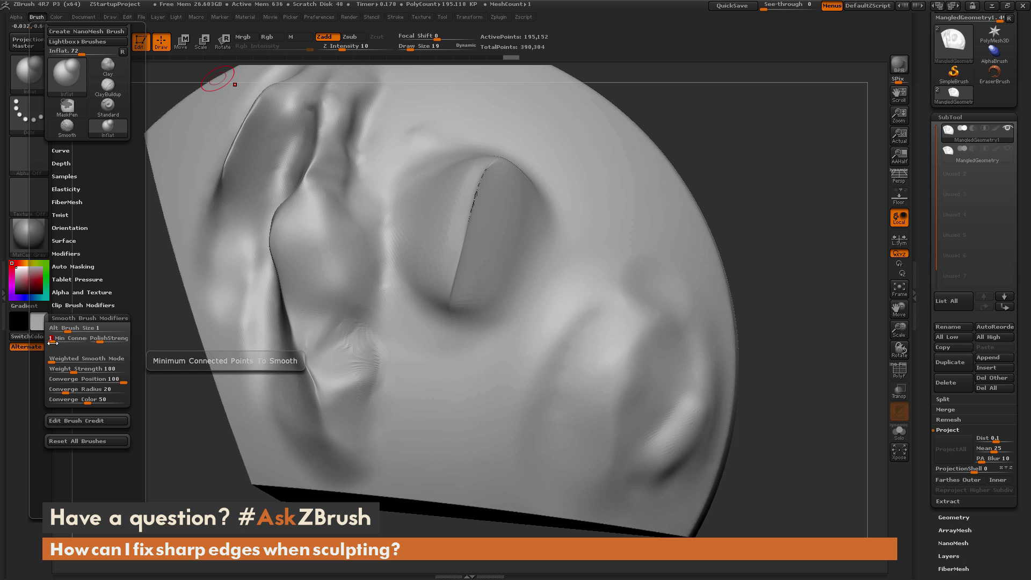
Smooth along the jagged open seam running through the central cone-shaped form
mouse_move(766, 159)
left_mouse_down()
mouse_move(762, 175)
mouse_move(722, 155)
mouse_move(617, 152)
left_mouse_up()
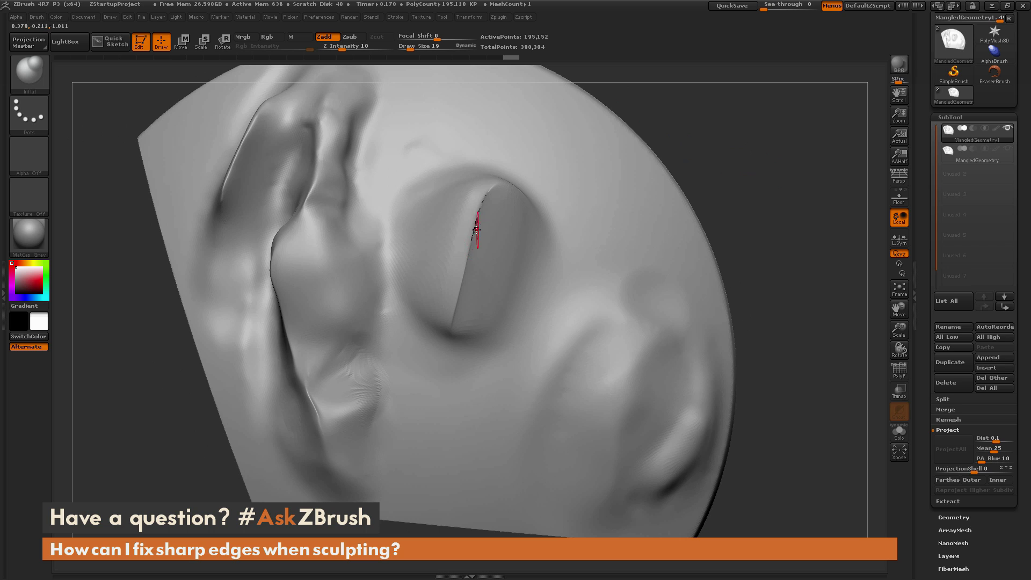
key("shift")
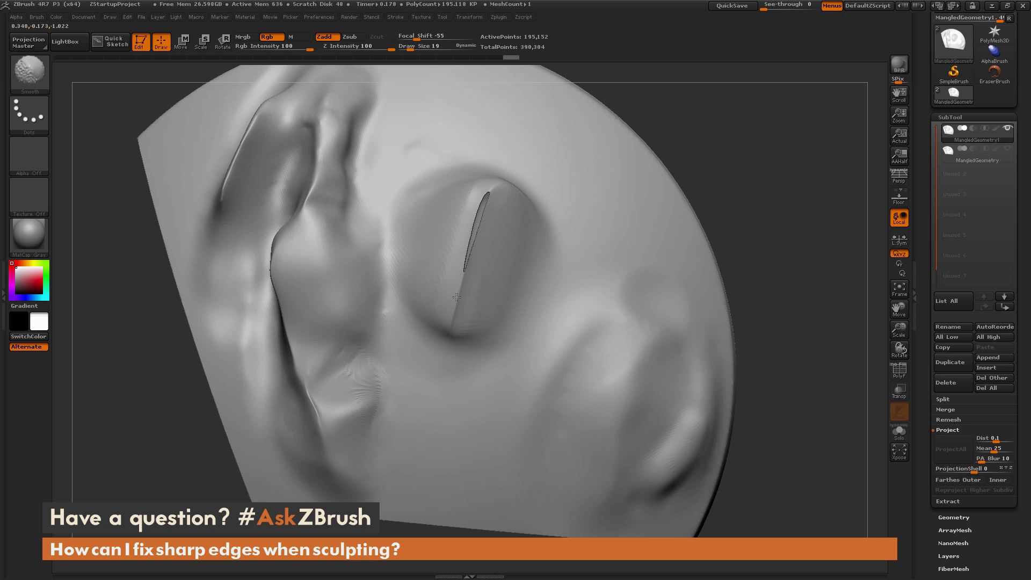
mouse_move(726, 160)
left_mouse_down()
mouse_move(709, 143)
mouse_move(739, 154)
mouse_move(660, 149)
left_mouse_up()
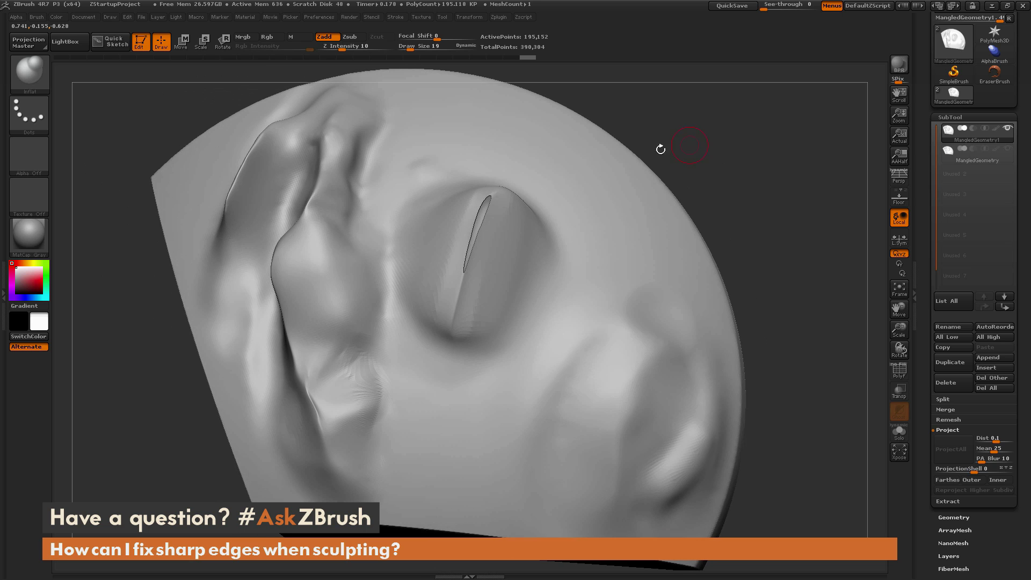
key("shift")
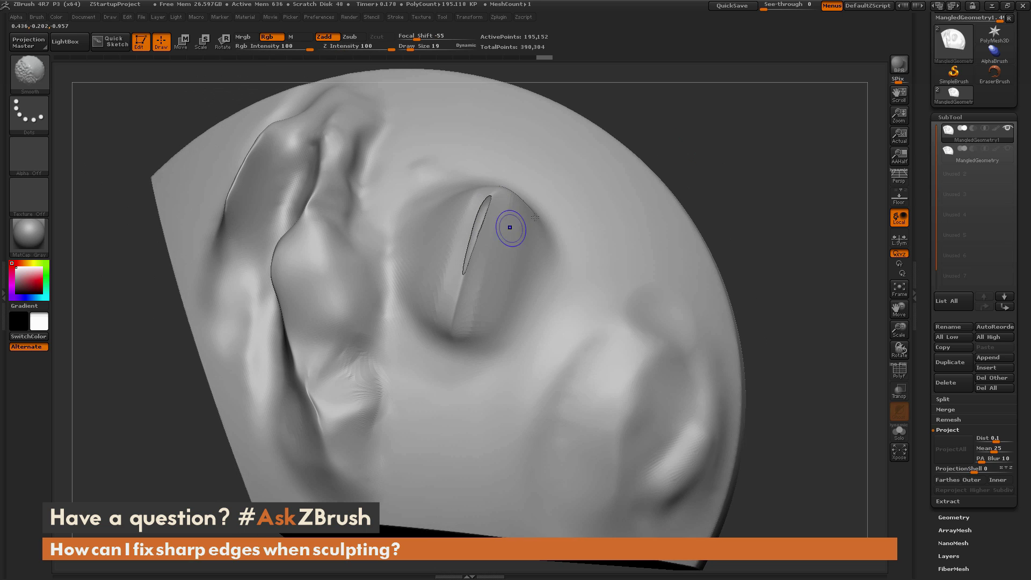
left_click_drag(729, 166, 605, 179)
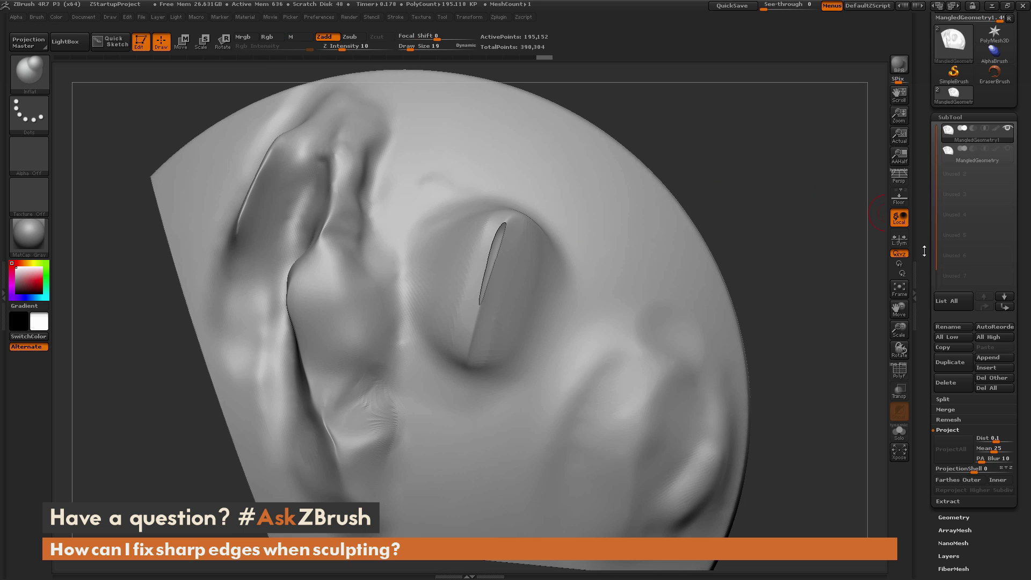
Close the holes in the mesh using the Modify Topology options
left_click_drag(924, 251, 923, 159)
left_click(946, 296)
left_click_drag(931, 290, 931, 100)
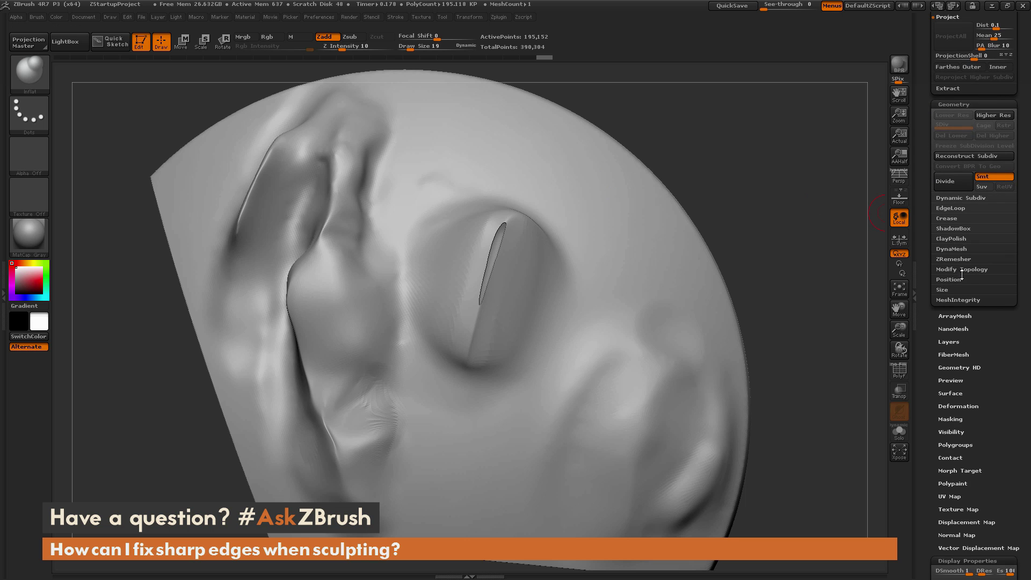
left_click(964, 269)
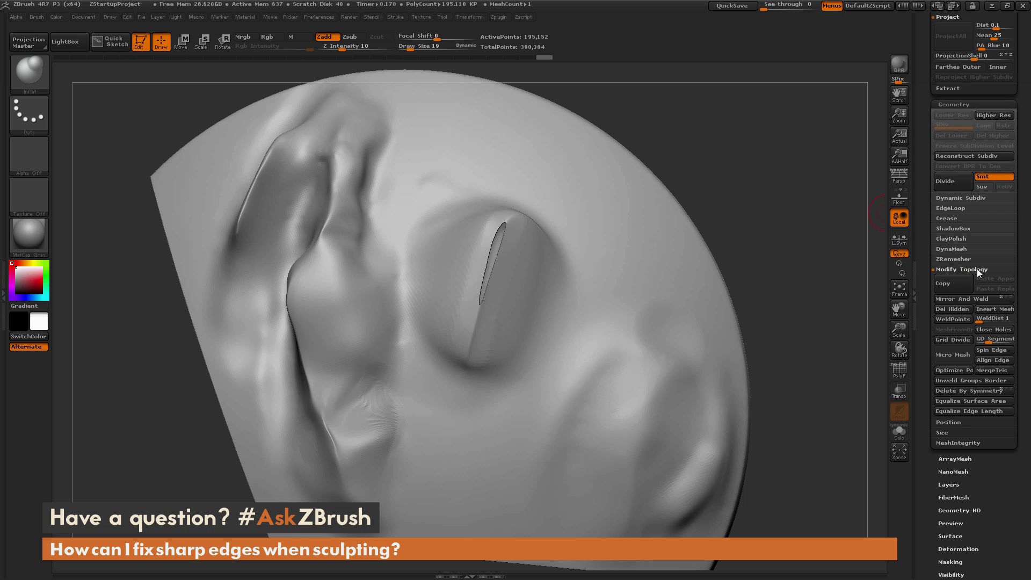
left_click(982, 330)
Smooth the filled slit on the central cone-shaped form into a soft ridge
left_click_drag(790, 267, 523, 168)
key("shift")
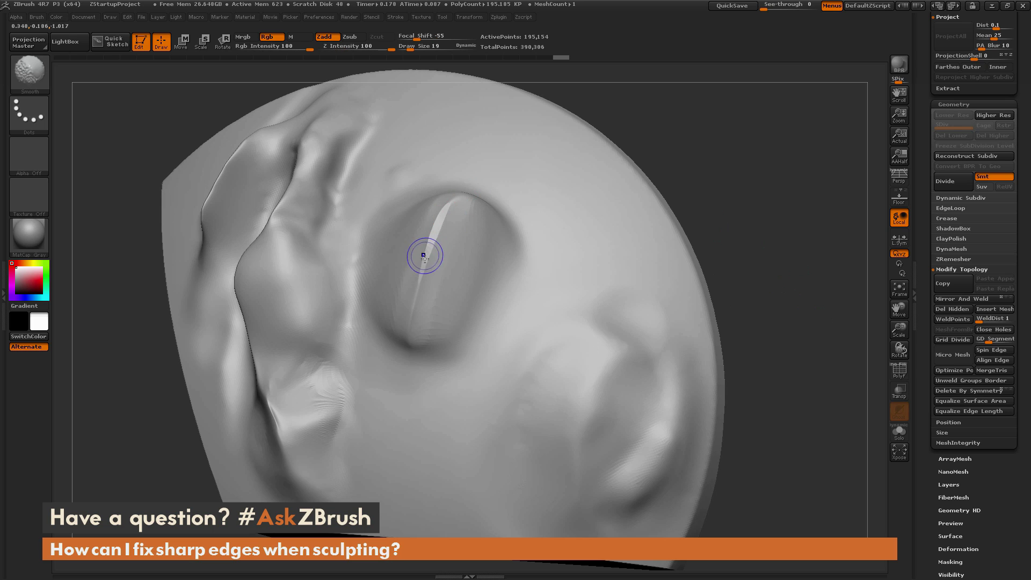
left_click_drag(424, 259, 448, 207, "shift")
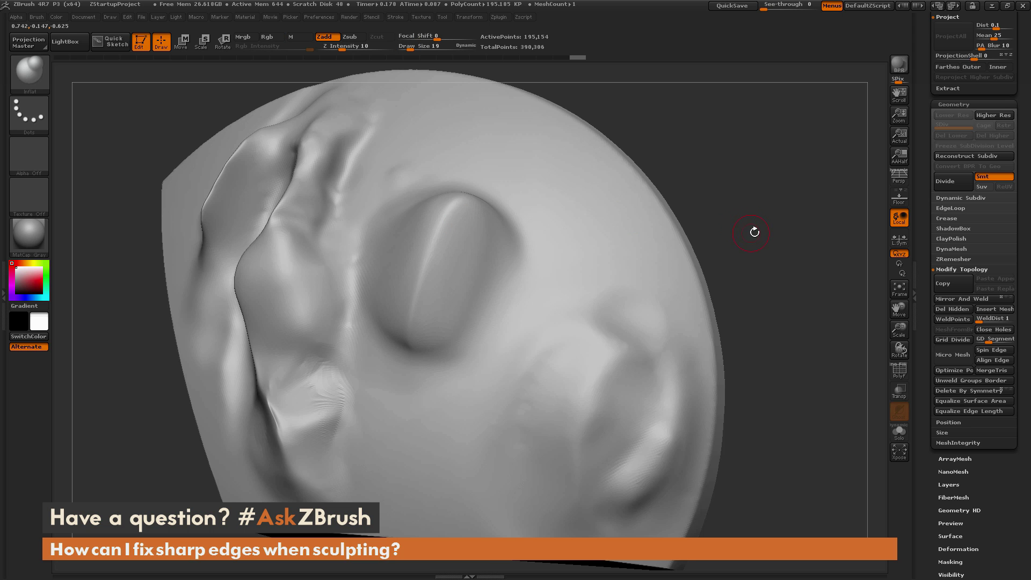
mouse_move(754, 231)
left_mouse_down()
mouse_move(725, 195)
mouse_move(765, 217)
mouse_move(762, 237)
mouse_move(752, 217)
left_mouse_up()
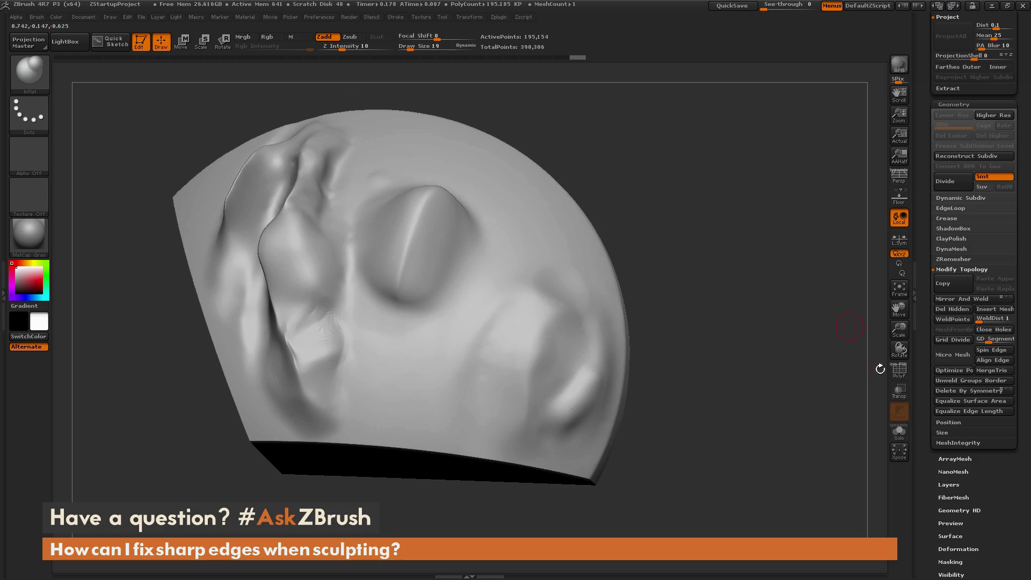
Turn on the polyframe display and isolate a rectangular patch around the circular form with dense, uneven topology
left_click(899, 371)
left_click_drag(793, 376, 720, 337)
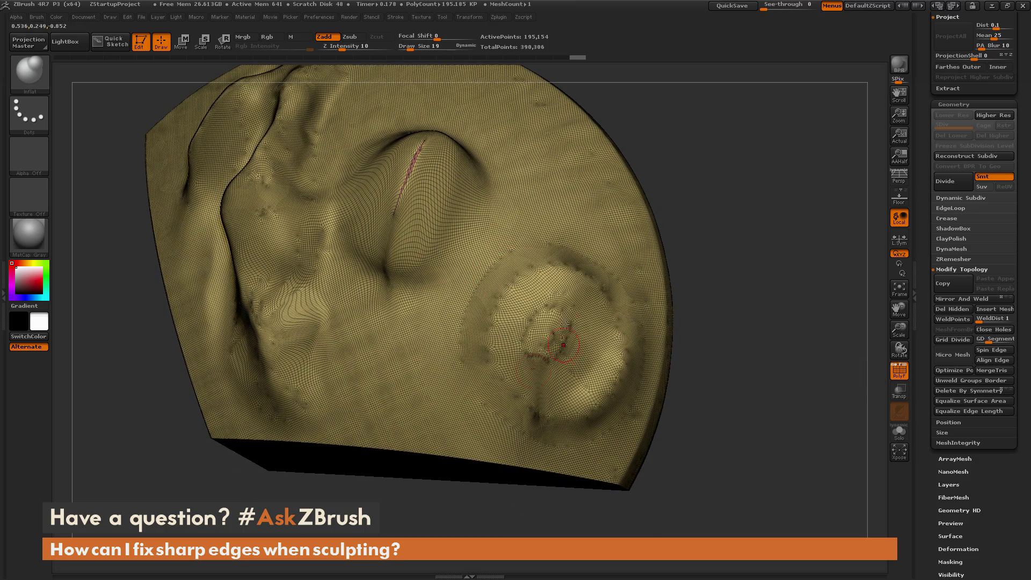
mouse_move(735, 243)
left_mouse_down()
mouse_move(732, 176)
mouse_move(741, 205)
left_mouse_up()
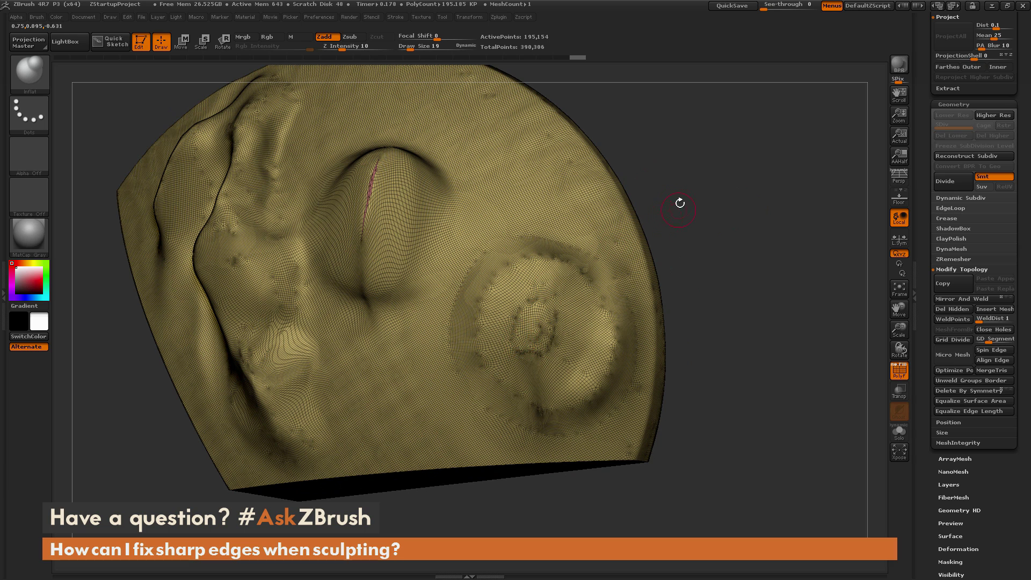
key("ctrl+shift")
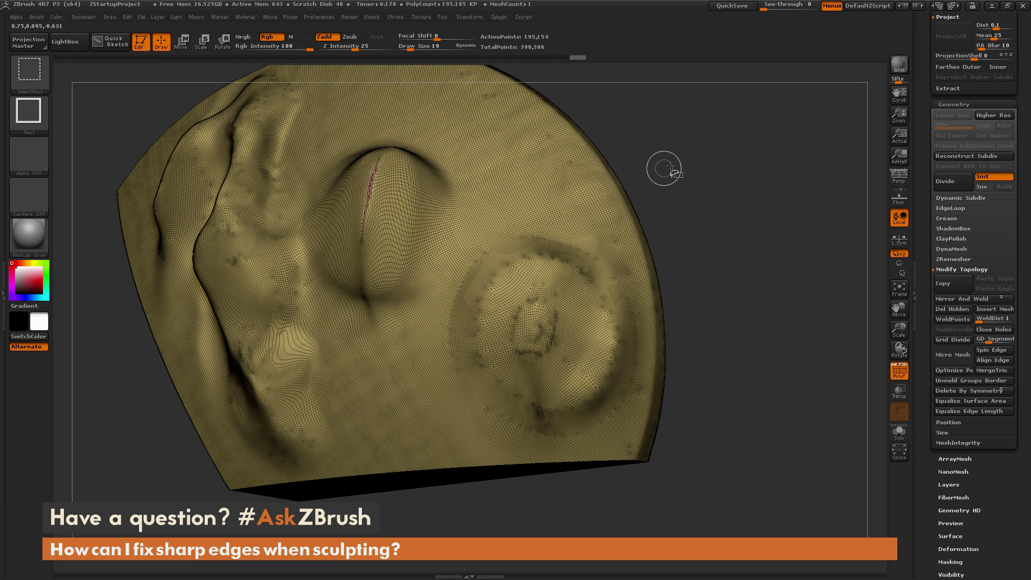
left_click_drag(669, 160, 594, 414, "ctrl+shift")
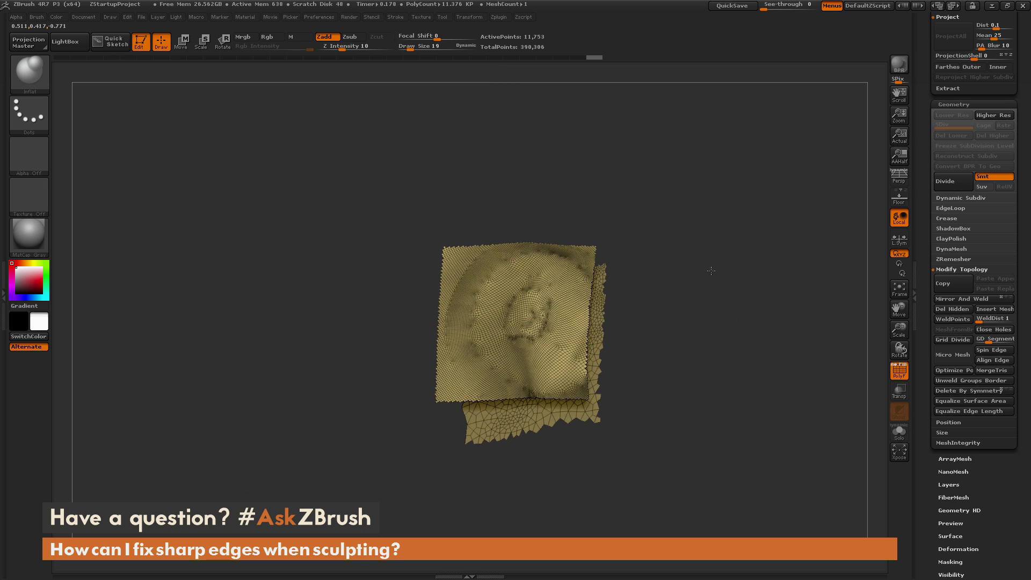
left_click_drag(711, 271, 685, 271)
Remesh the isolated patch with ZRemesher, using Freeze Border and a higher target polygon count
left_click(960, 258)
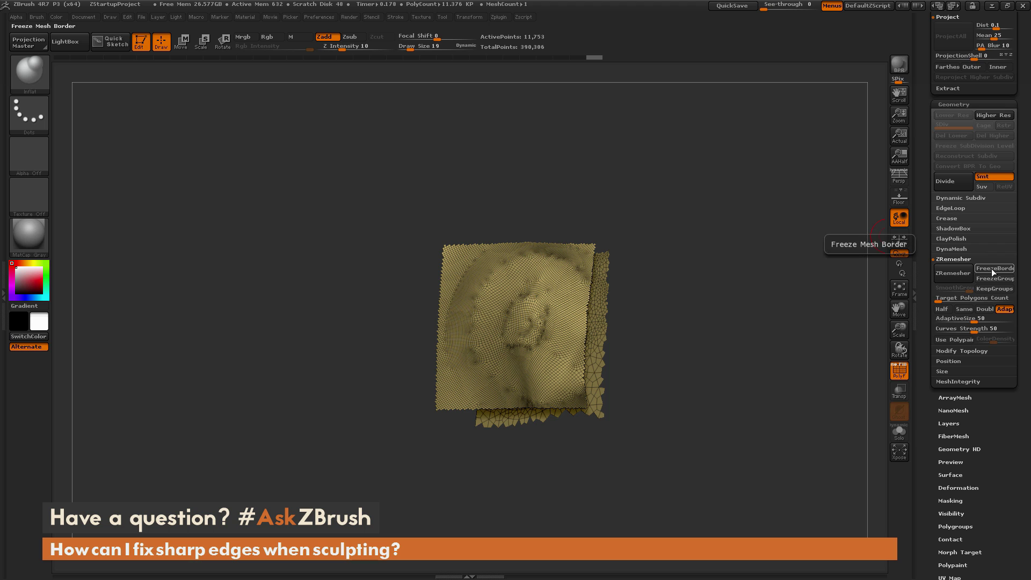
left_click(992, 269)
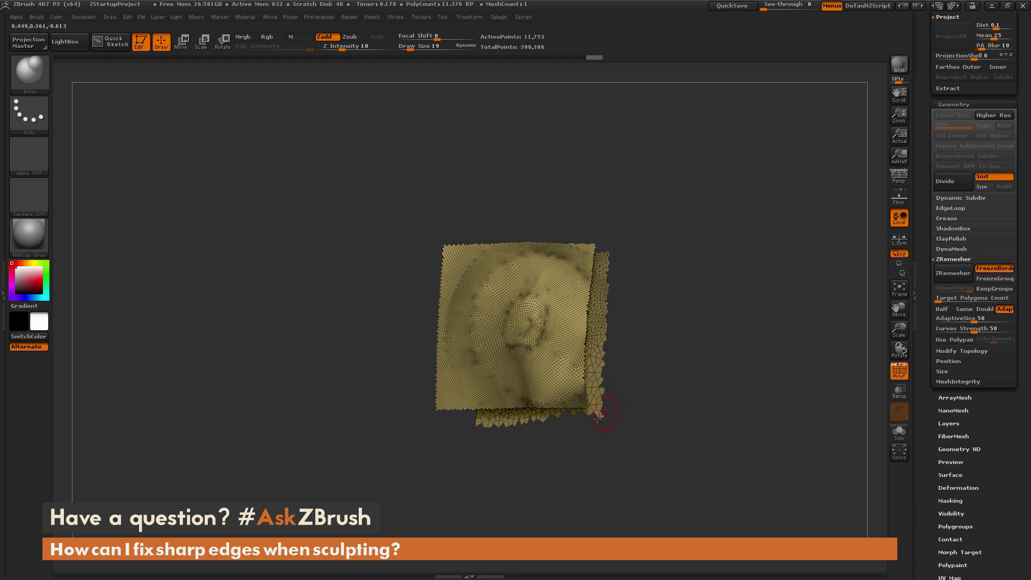
mouse_move(693, 321)
left_mouse_down()
mouse_move(698, 312)
mouse_move(685, 321)
left_mouse_up()
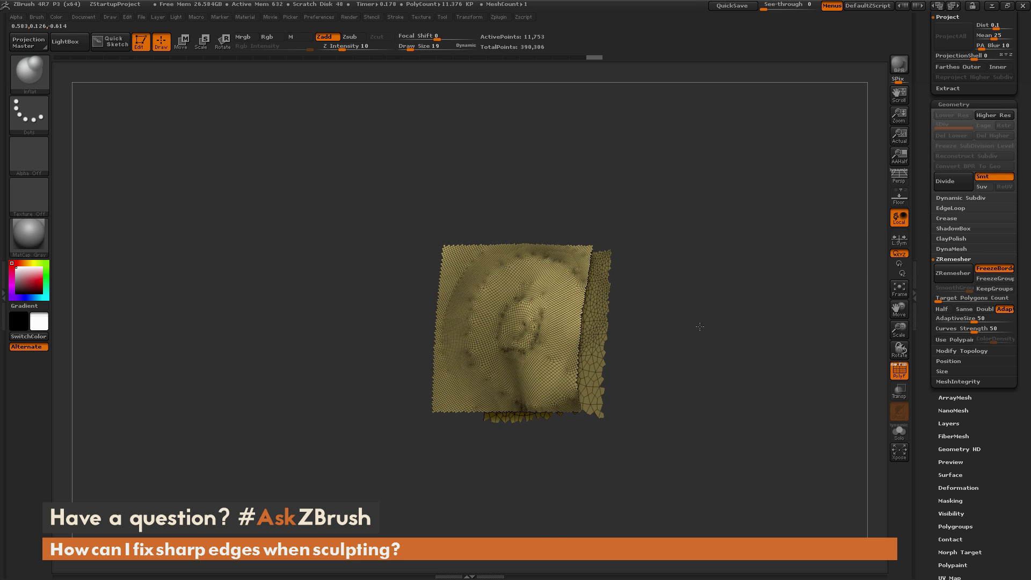
left_click_drag(699, 327, 698, 320)
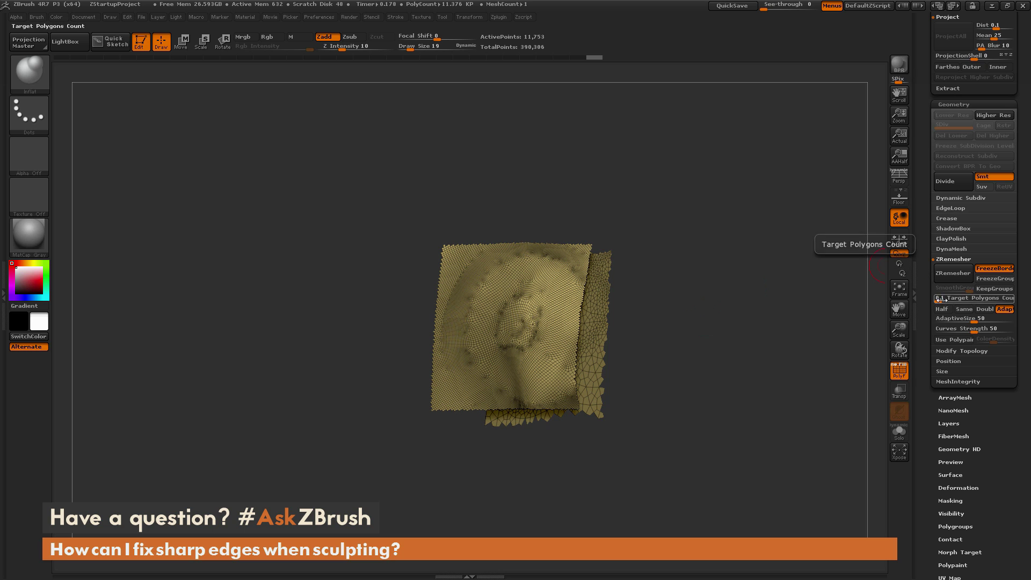
left_click(953, 273)
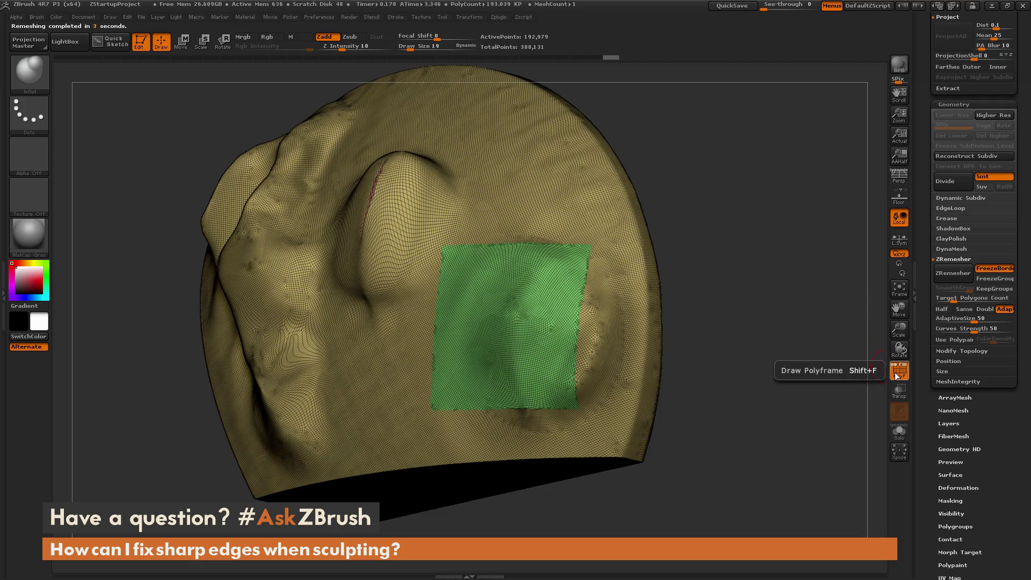
Check the remeshed patch on the full mesh and turn off the polyframe display
left_click_drag(795, 333, 746, 245)
right_click_drag(746, 244, 741, 317, "ctrl")
left_click_drag(815, 272, 813, 298)
key("shift+f")
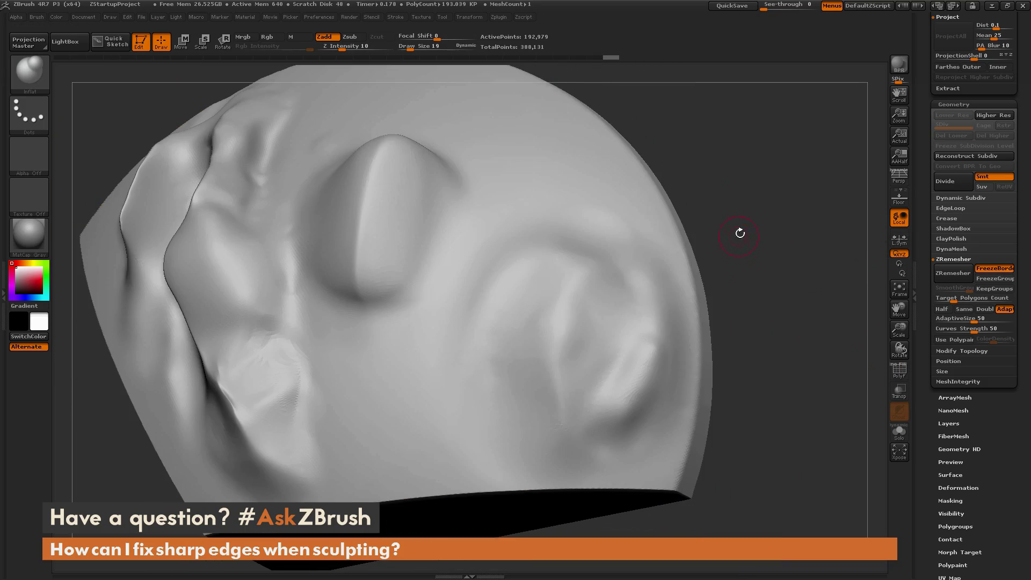
Smooth the surface and leftover crease inside the remeshed circular form
left_click_drag(741, 231, 647, 278)
left_click_drag(792, 217, 559, 236)
key("shift")
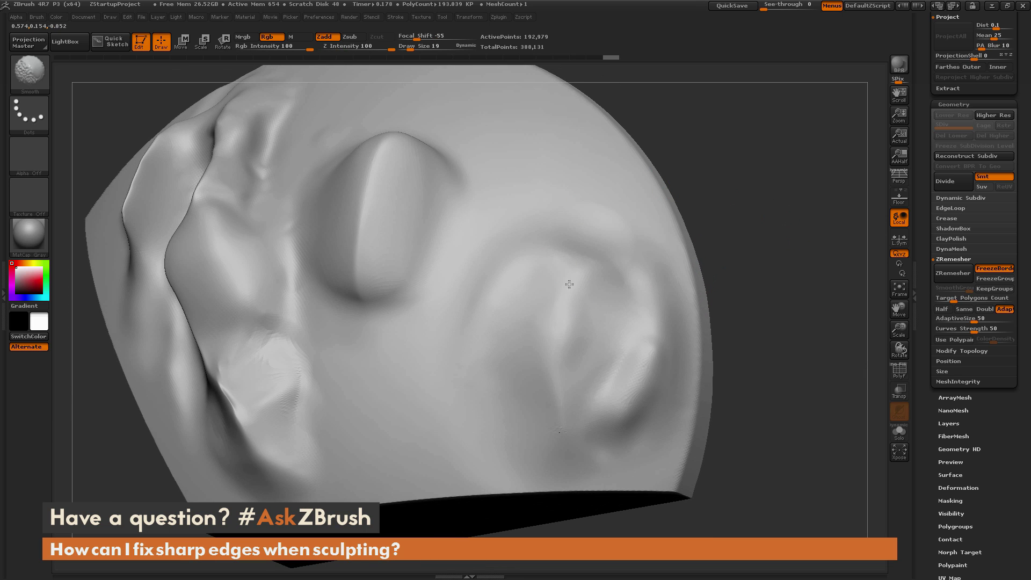
left_click_drag(730, 237, 573, 306)
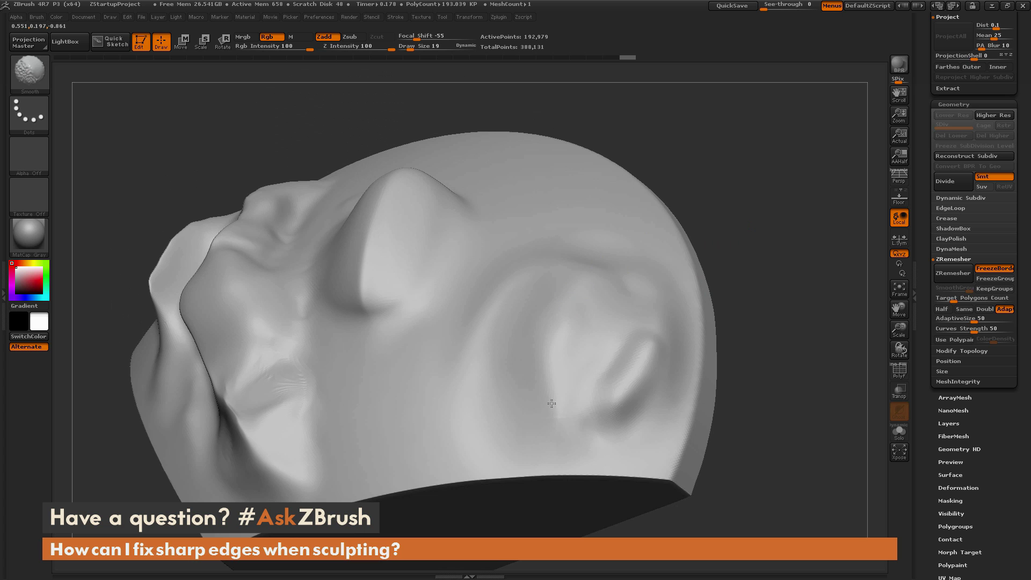
left_click_drag(720, 177, 594, 263)
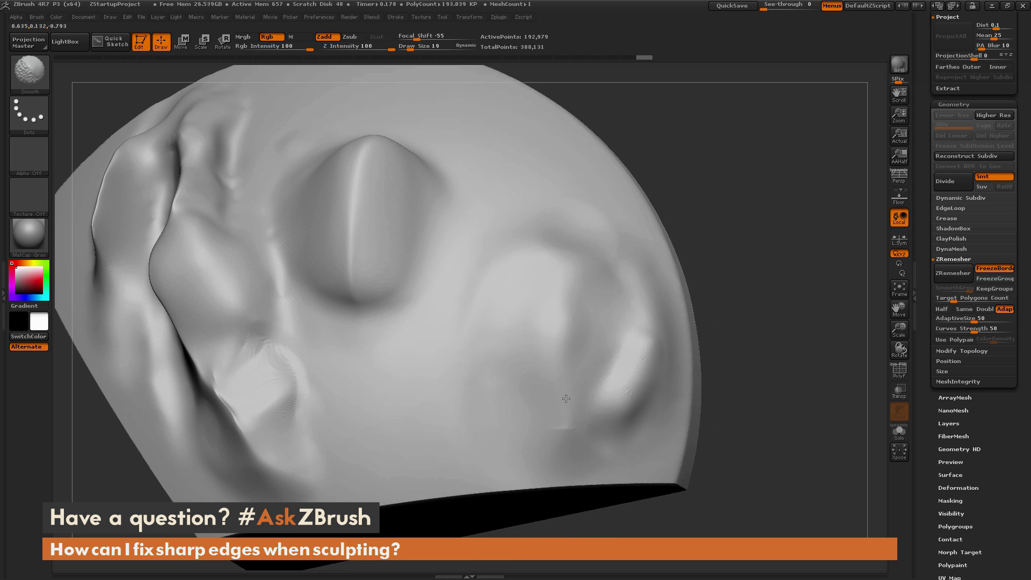
left_click_drag(548, 406, 558, 420, "shift")
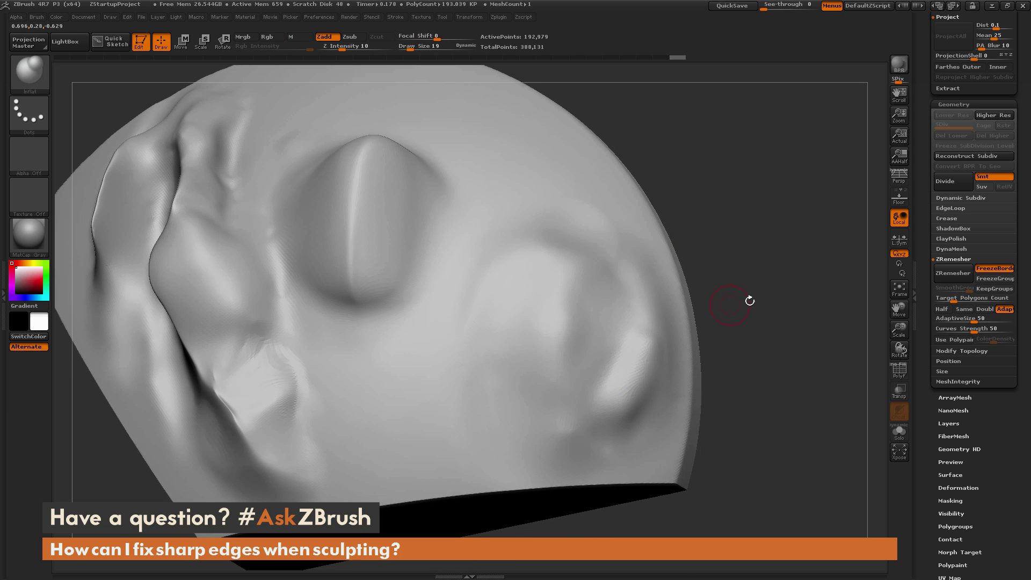
Smooth the wrinkled area and sharp edge beside the lower end of the long fold
mouse_move(748, 299)
left_mouse_down()
mouse_move(735, 263)
mouse_move(739, 289)
mouse_move(695, 252)
left_mouse_up()
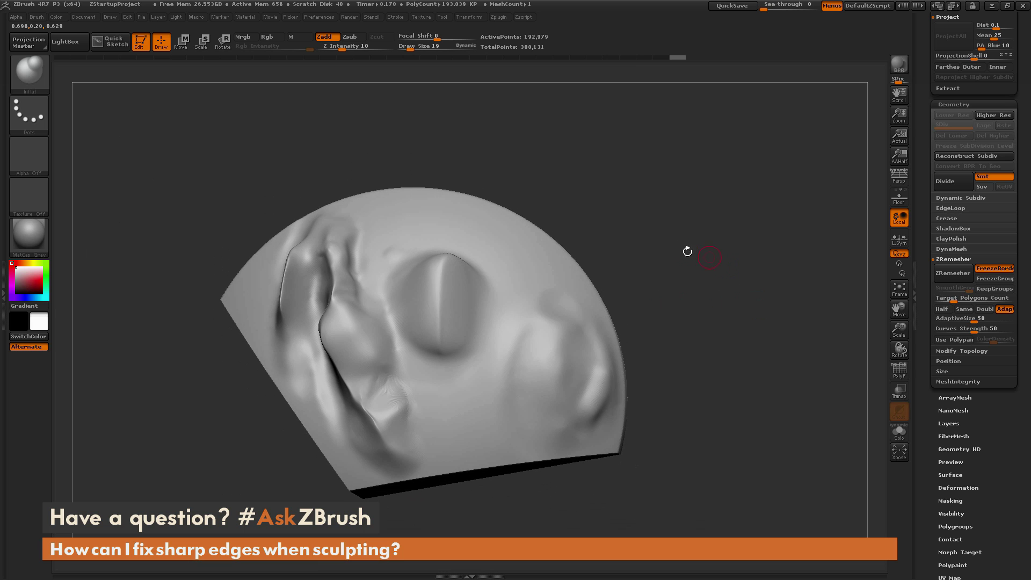
key("shift")
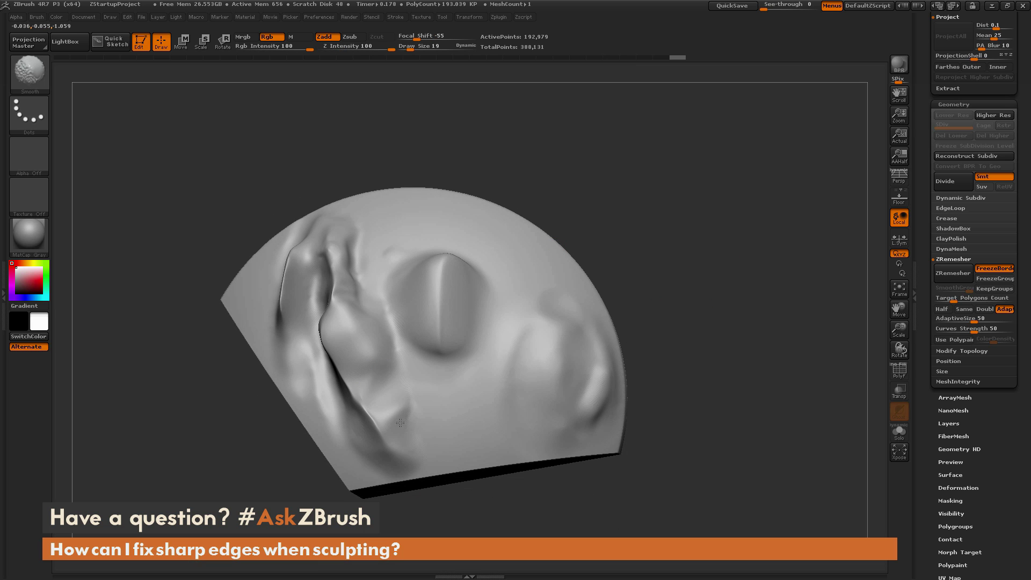
mouse_move(849, 236)
left_mouse_down()
mouse_move(739, 213)
mouse_move(762, 215)
mouse_move(783, 235)
left_mouse_up()
key("shift")
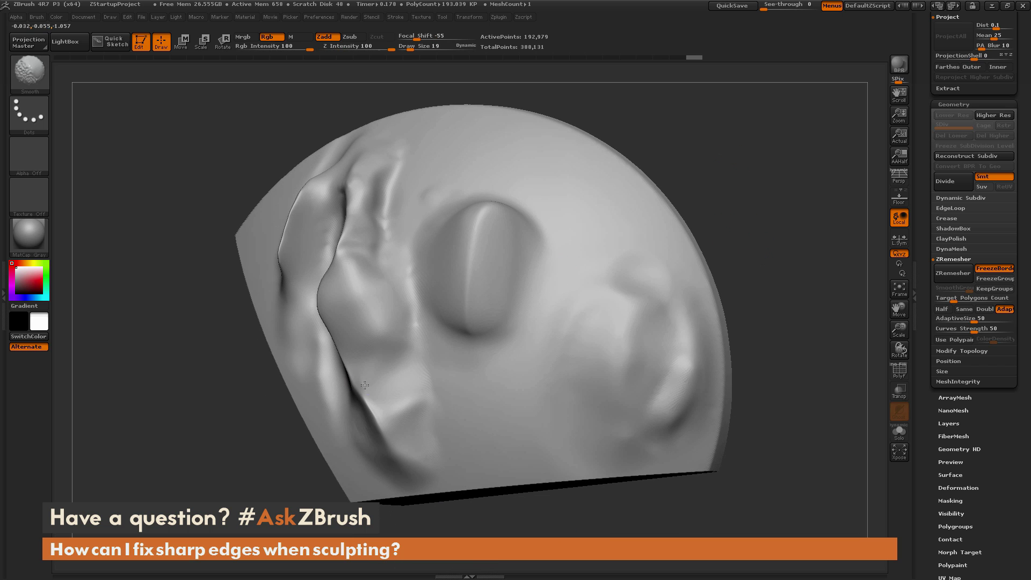
left_click_drag(382, 413, 374, 398, "shift")
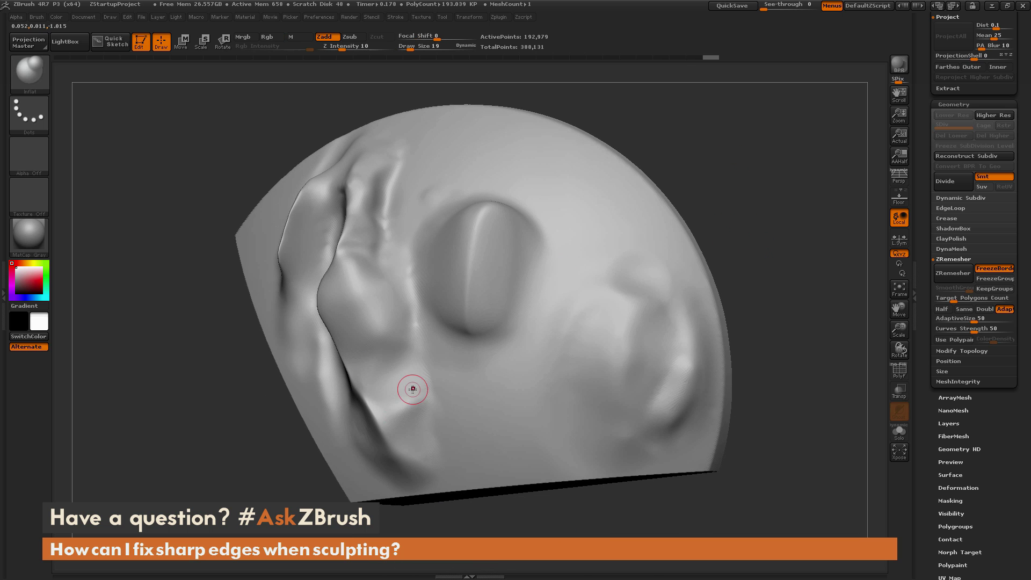
mouse_move(763, 237)
left_mouse_down()
mouse_move(791, 211)
mouse_move(780, 231)
left_mouse_up()
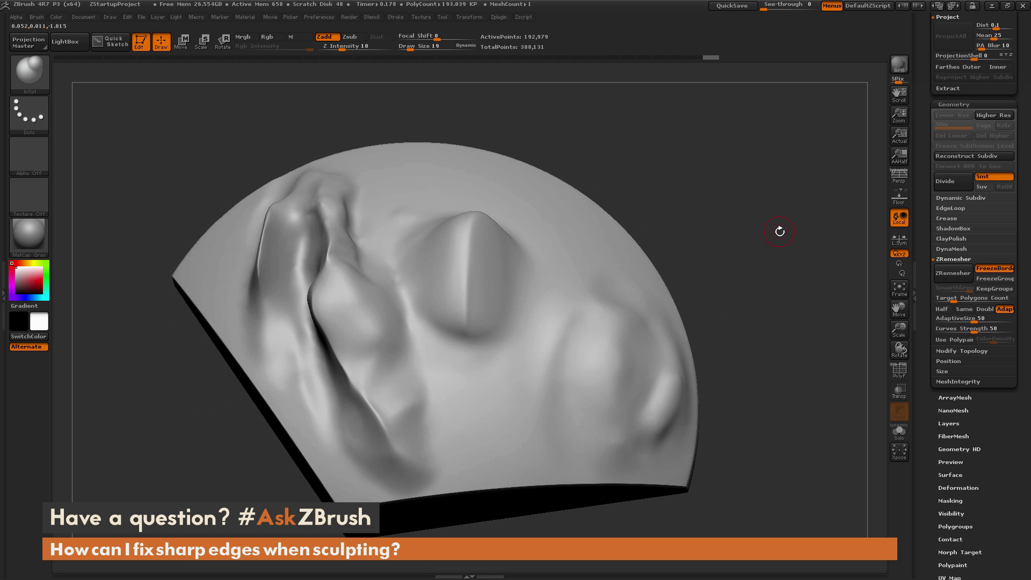